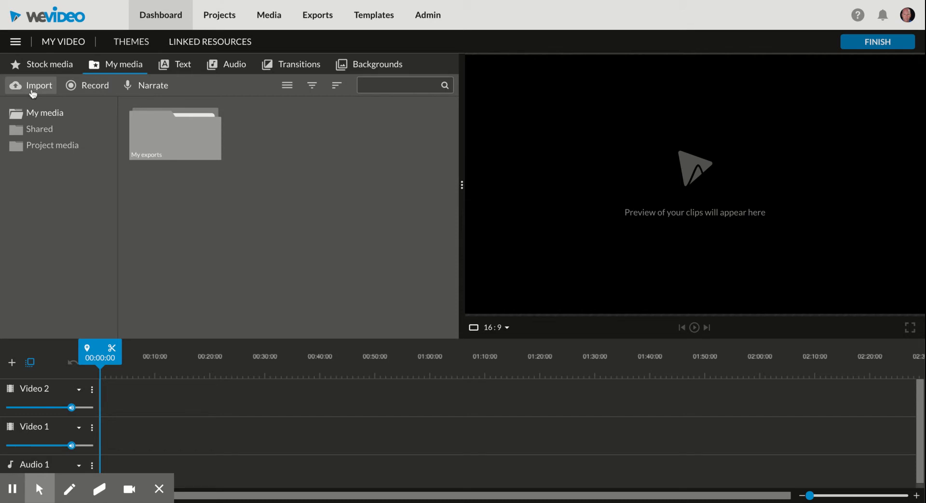
- Open the Import media window from the My media tab
{"action": "left_click", "coordinate": [33, 91]}
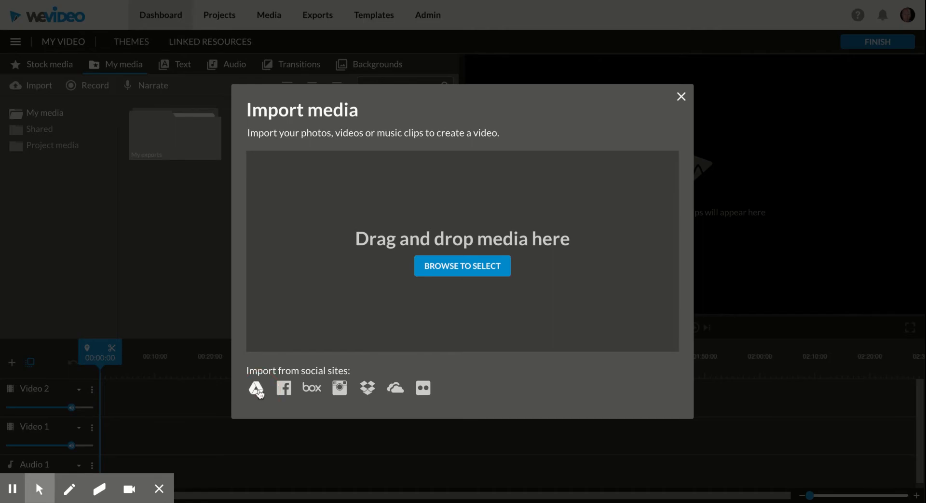
- Browse Google Drive to the MBA and Film Class > Presidential Campaign Ad folder
{"action": "left_click", "coordinate": [256, 387]}
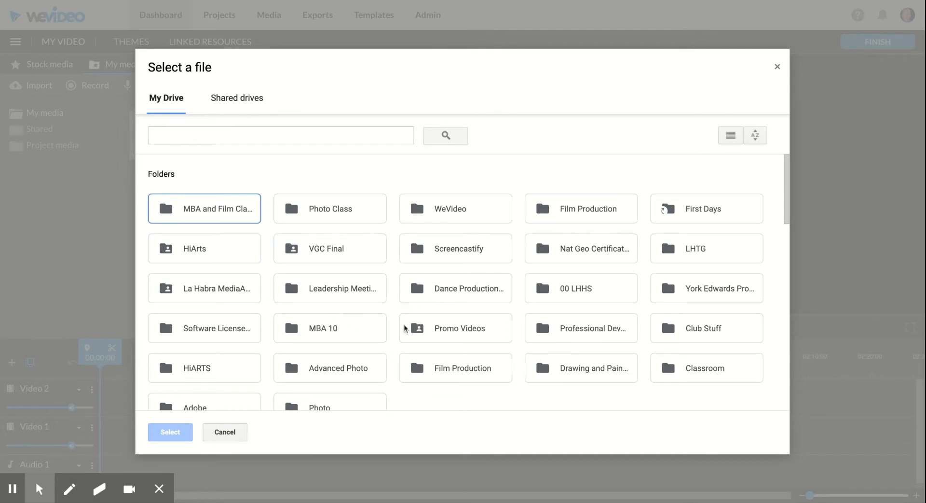
{"action": "left_click", "coordinate": [221, 212]}
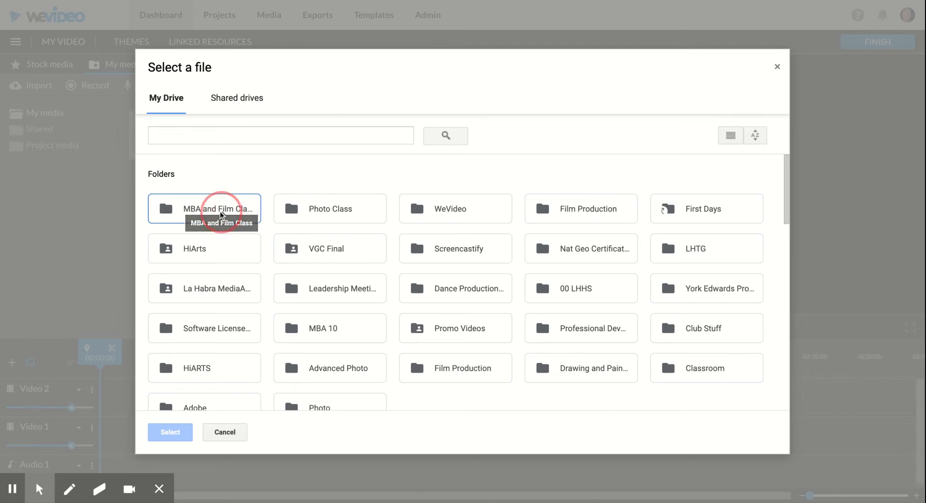
{"action": "double_click", "coordinate": [221, 212]}
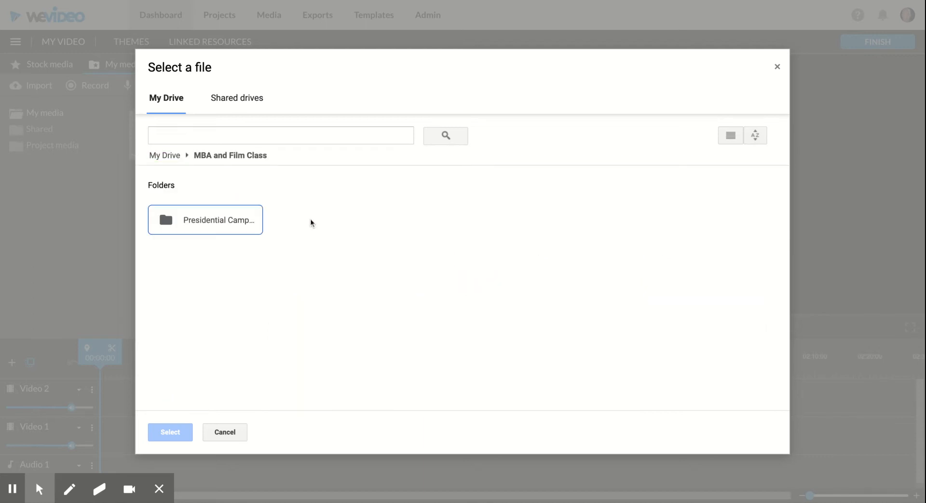
{"action": "double_click", "coordinate": [230, 222]}
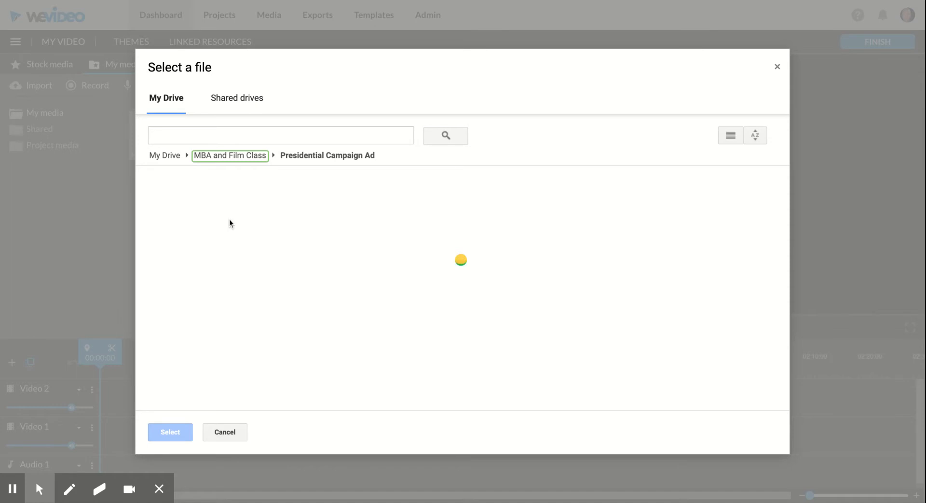
{"action": "scroll", "coordinate": [337, 246], "scroll_direction": "down", "scroll_amount": 5}
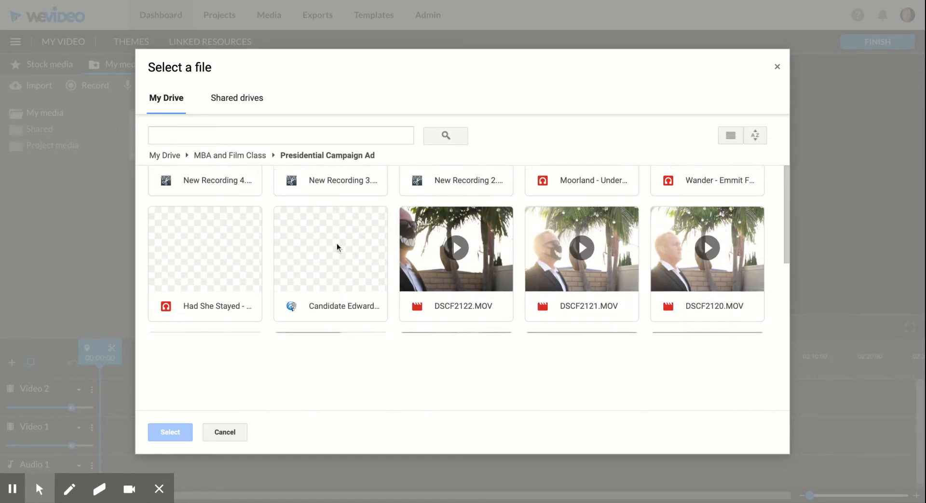
{"action": "scroll", "coordinate": [337, 247], "scroll_direction": "up", "scroll_amount": 5}
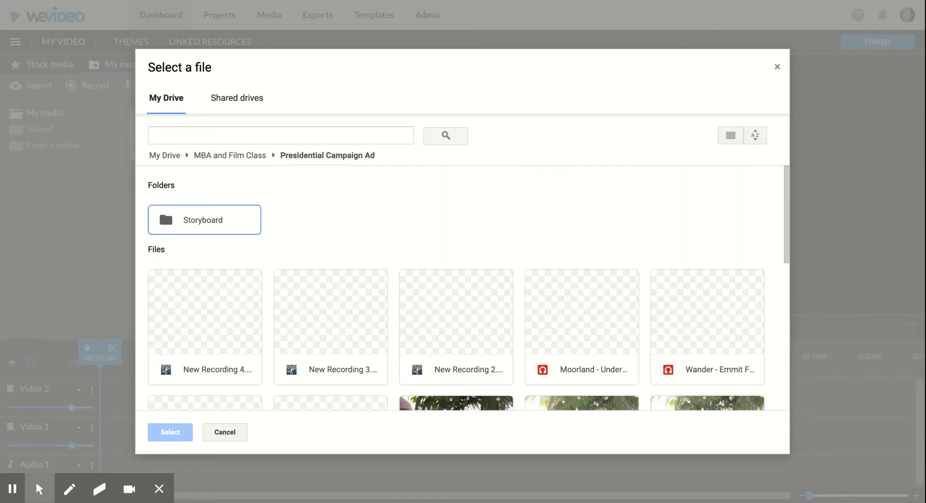
- Select the Moorland music file and the DSCF video clips and import them
{"action": "left_click", "coordinate": [607, 337]}
{"action": "scroll", "coordinate": [606, 338], "scroll_direction": "down", "scroll_amount": 5}
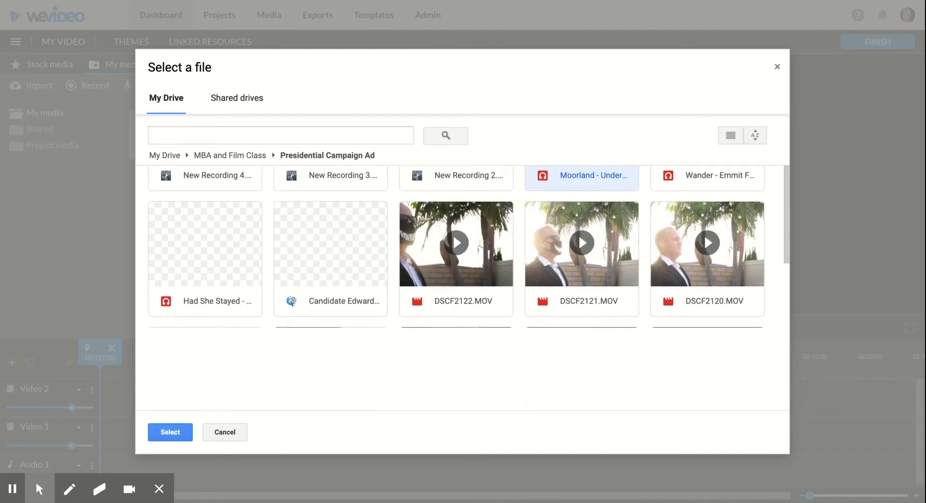
{"action": "scroll", "coordinate": [456, 288], "scroll_direction": "up", "scroll_amount": 2}
{"action": "scroll", "coordinate": [457, 288], "scroll_direction": "down", "scroll_amount": 3}
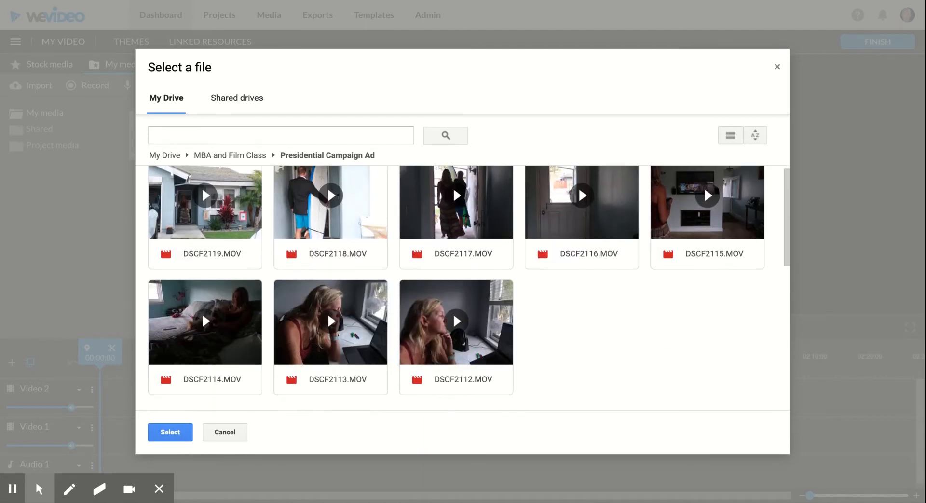
{"action": "left_click", "coordinate": [440, 316], "text": "shift"}
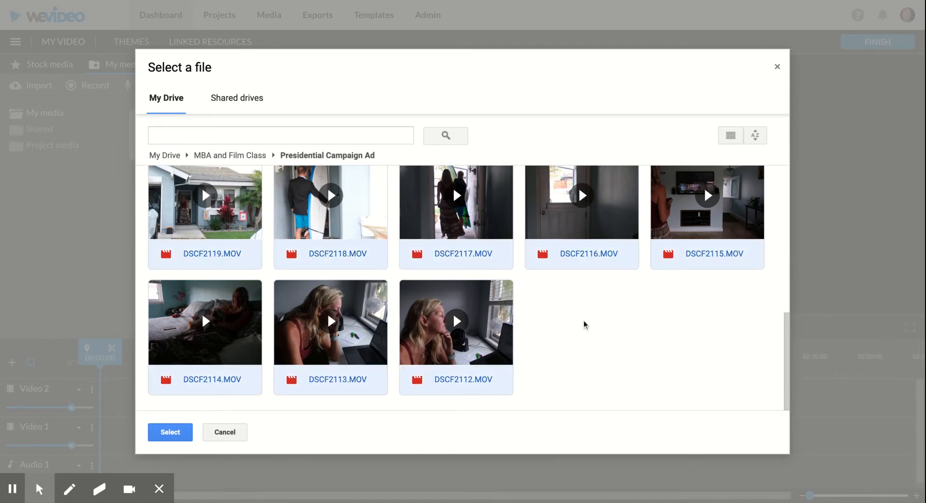
{"action": "scroll", "coordinate": [585, 324], "scroll_direction": "up", "scroll_amount": 5}
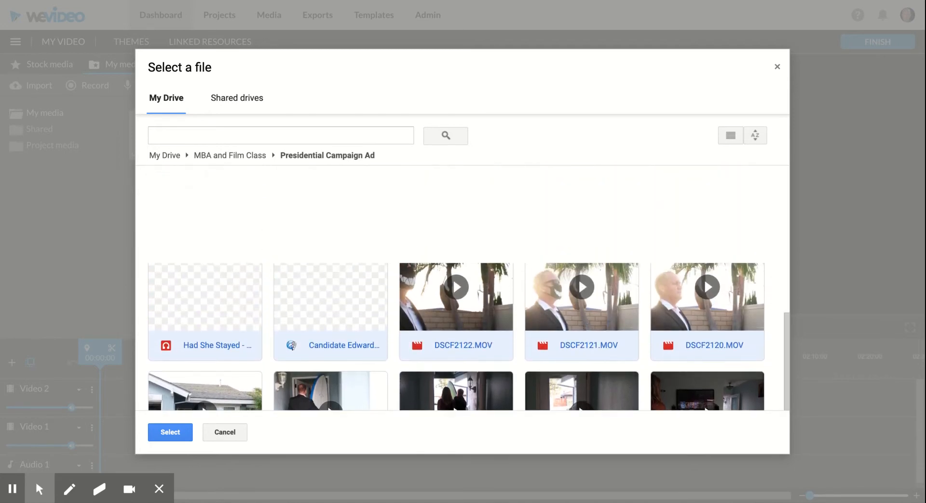
{"action": "scroll", "coordinate": [281, 369], "scroll_direction": "down", "scroll_amount": 5}
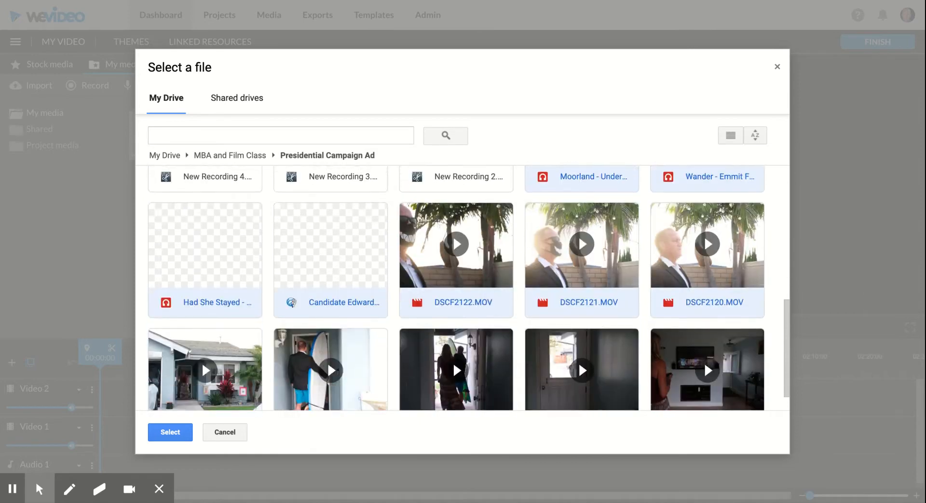
{"action": "left_click", "coordinate": [167, 435]}
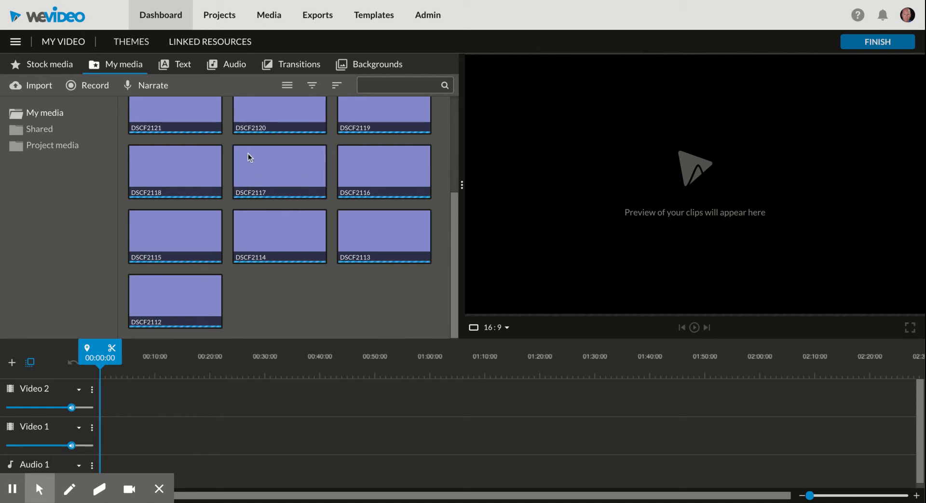
- Close the recording toolbar and switch the media panel to the Free Music audio library
{"action": "scroll", "coordinate": [275, 206], "scroll_direction": "up", "scroll_amount": 3}
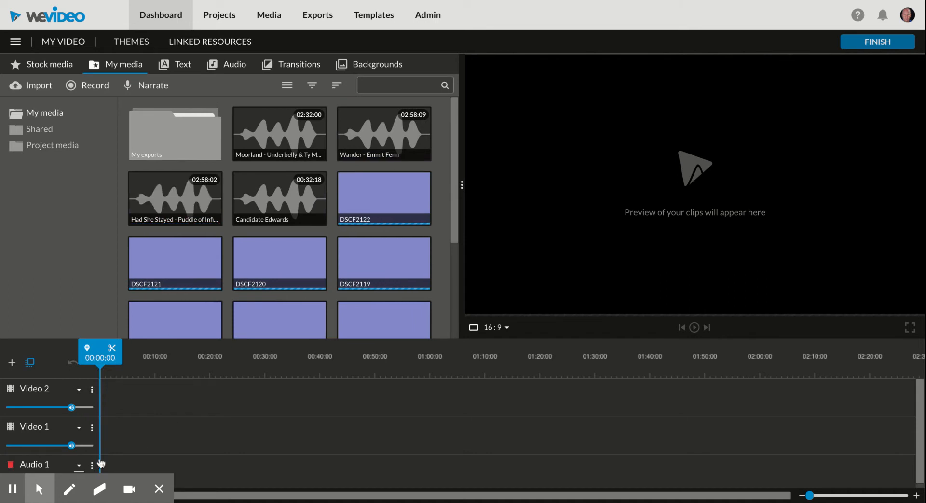
{"action": "left_click", "coordinate": [160, 490]}
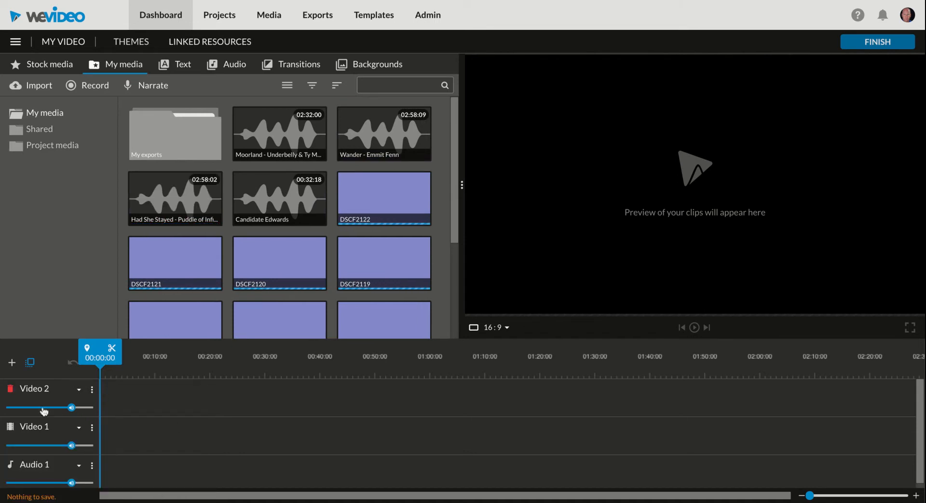
{"action": "left_click", "coordinate": [58, 377]}
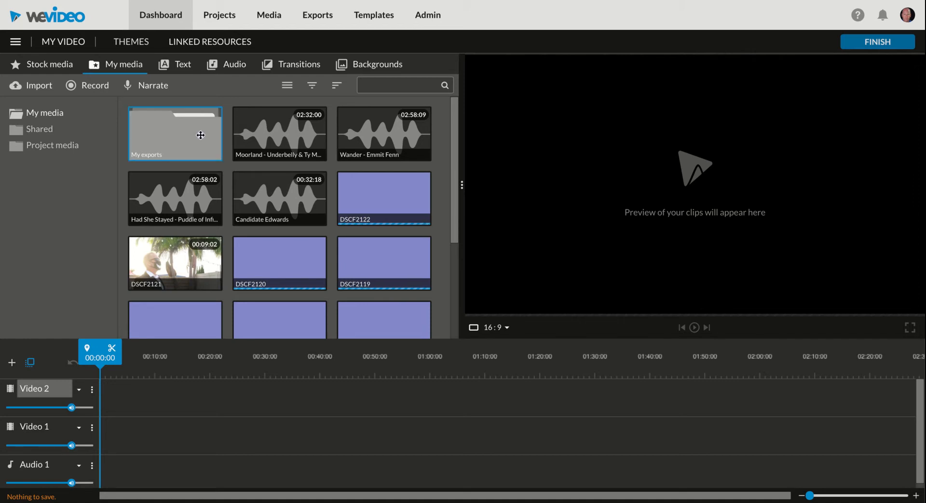
{"action": "left_click", "coordinate": [261, 156]}
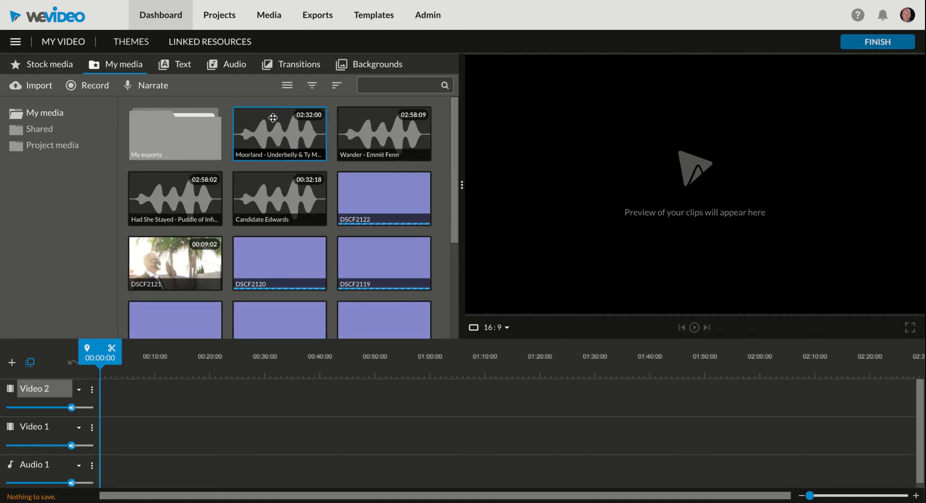
{"action": "left_click", "coordinate": [229, 66]}
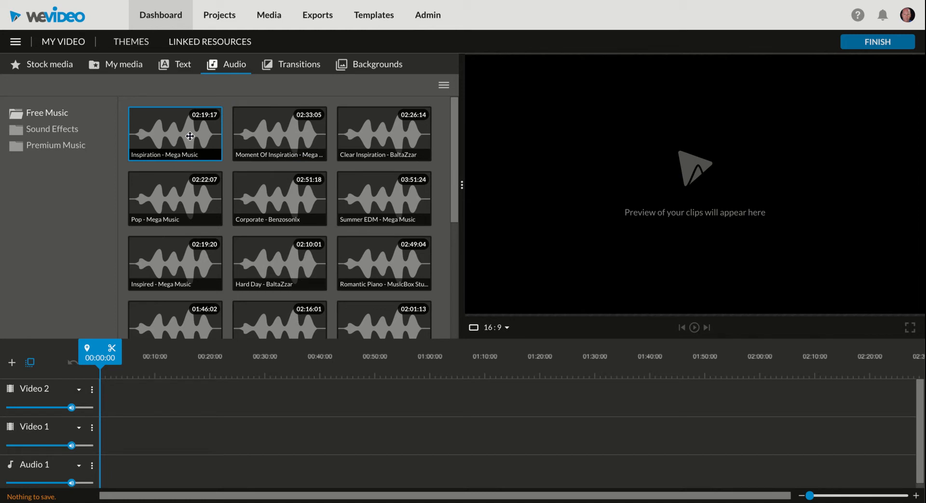
- Place Inspiration - Mega Music at the start of Audio 1 and preview it, parking the playhead near 00:17
{"action": "left_click_drag", "start_coordinate": [159, 129], "coordinate": [108, 480]}
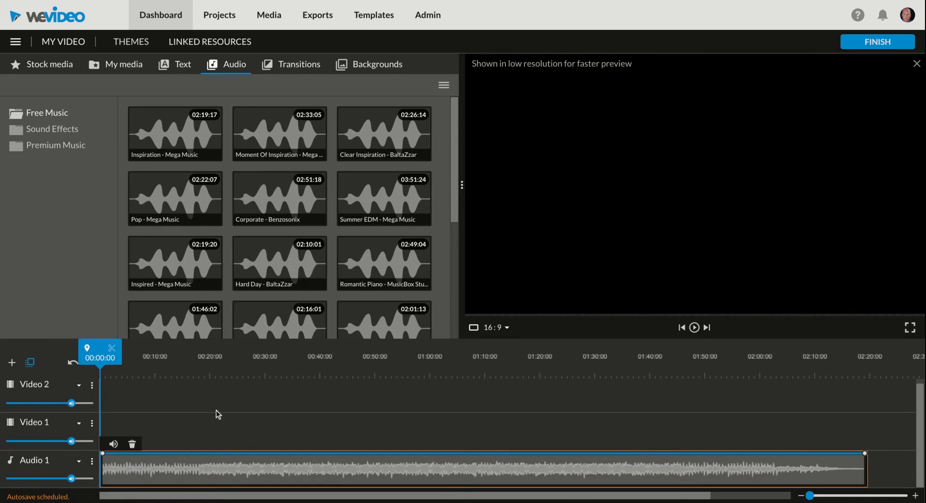
{"action": "key", "text": "space"}
{"action": "key", "text": "space"}
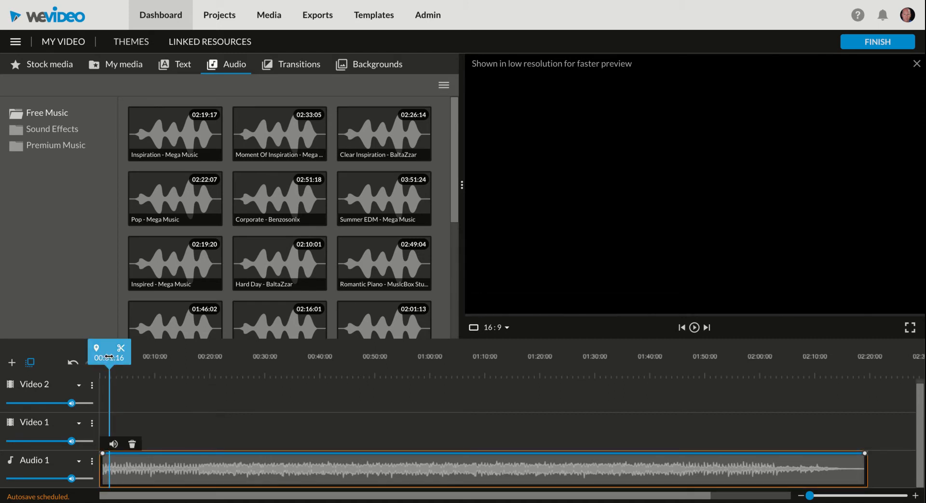
{"action": "left_click_drag", "start_coordinate": [109, 356], "coordinate": [78, 360]}
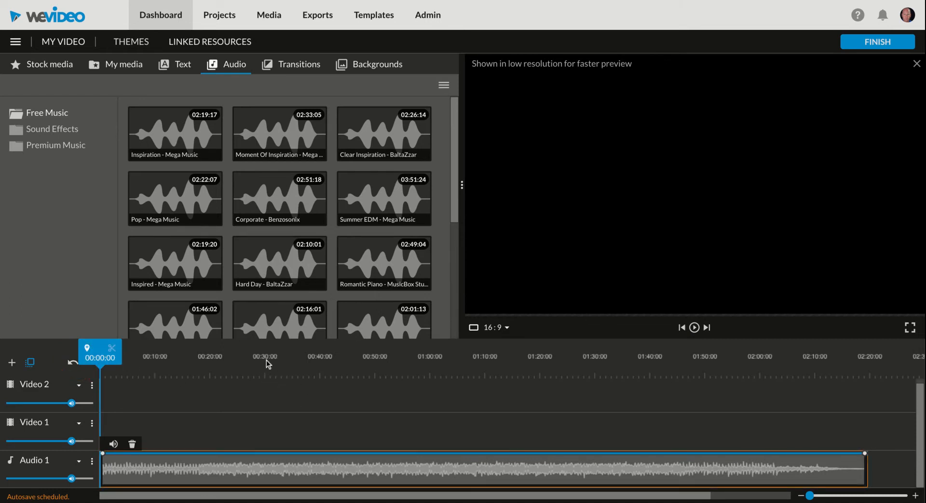
{"action": "mouse_move", "coordinate": [202, 371]}
{"action": "left_mouse_down"}
{"action": "mouse_move", "coordinate": [186, 371]}
{"action": "mouse_move", "coordinate": [222, 372]}
{"action": "mouse_move", "coordinate": [198, 371]}
{"action": "left_mouse_up"}
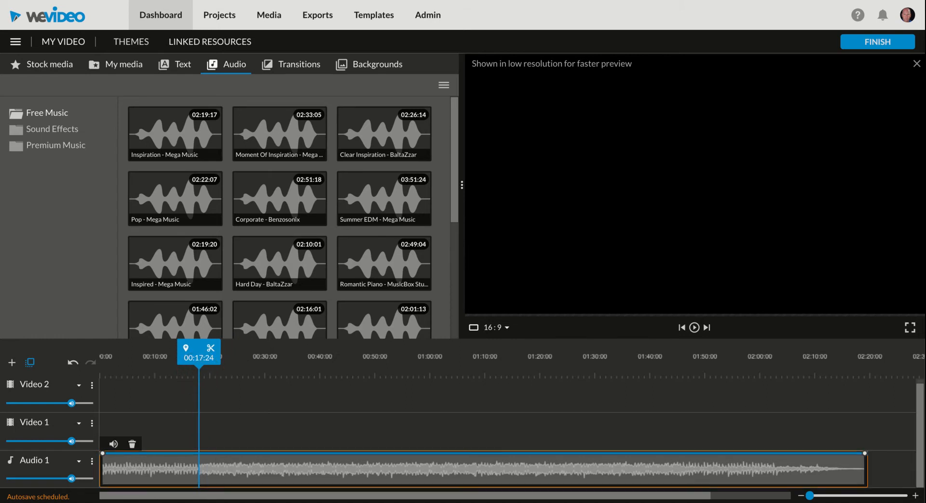
- Split the music at 00:17:24 and 01:59:03, then delete the middle section
{"action": "left_click", "coordinate": [211, 350]}
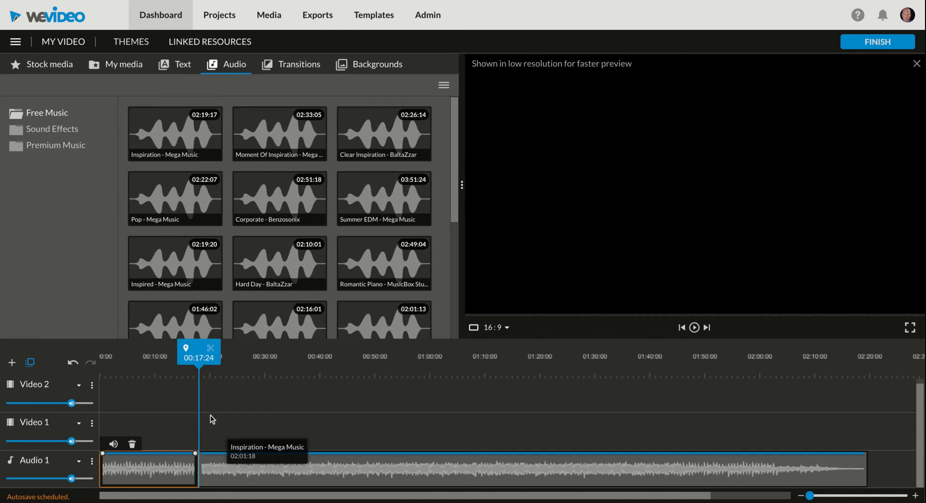
{"action": "left_click_drag", "start_coordinate": [199, 358], "coordinate": [732, 357]}
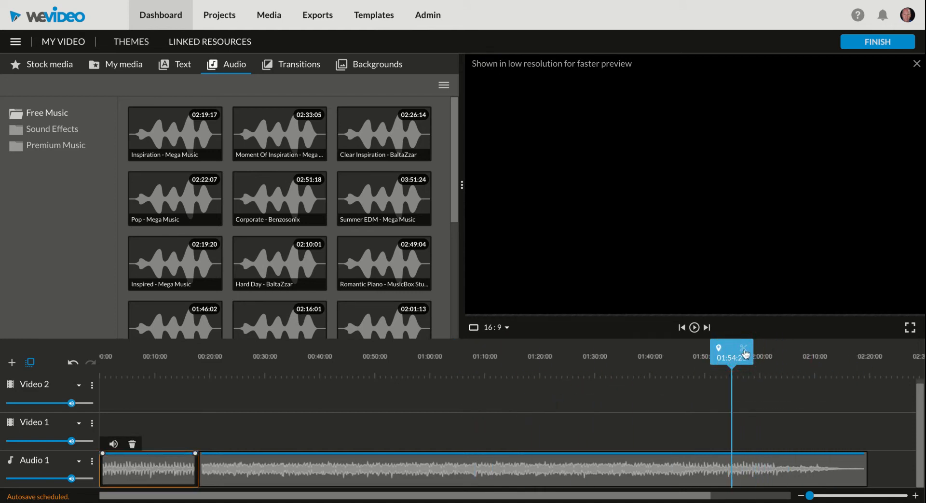
{"action": "left_click", "coordinate": [756, 469]}
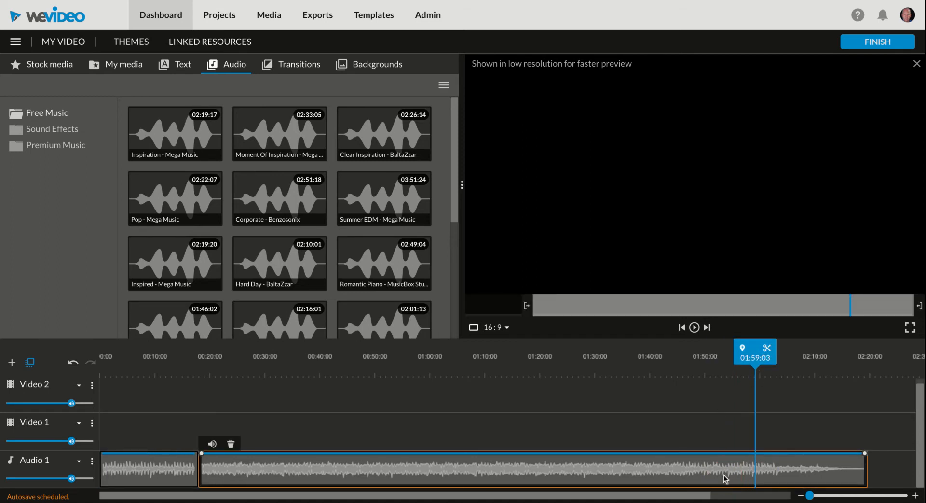
{"action": "left_click", "coordinate": [767, 350]}
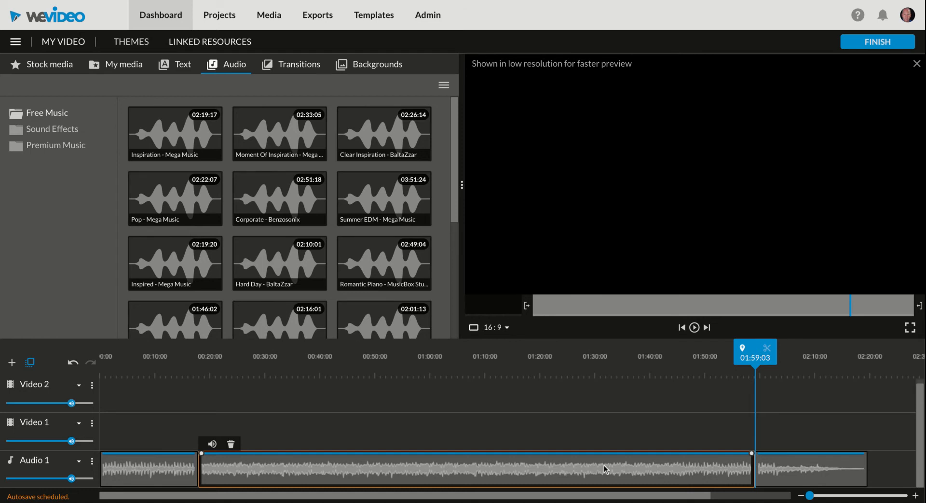
{"action": "key", "text": "Delete"}
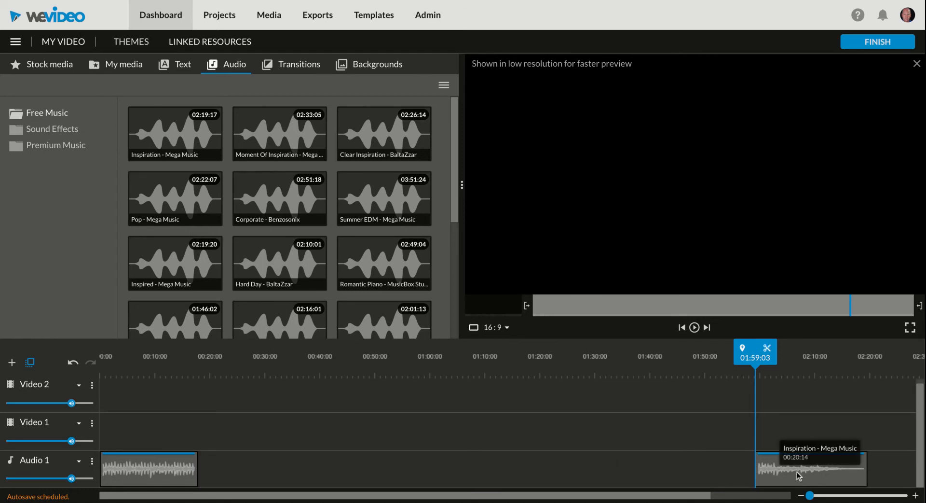
- Move the song's ending clip right after the opening clip and preview the join
{"action": "left_click_drag", "start_coordinate": [798, 475], "coordinate": [241, 468]}
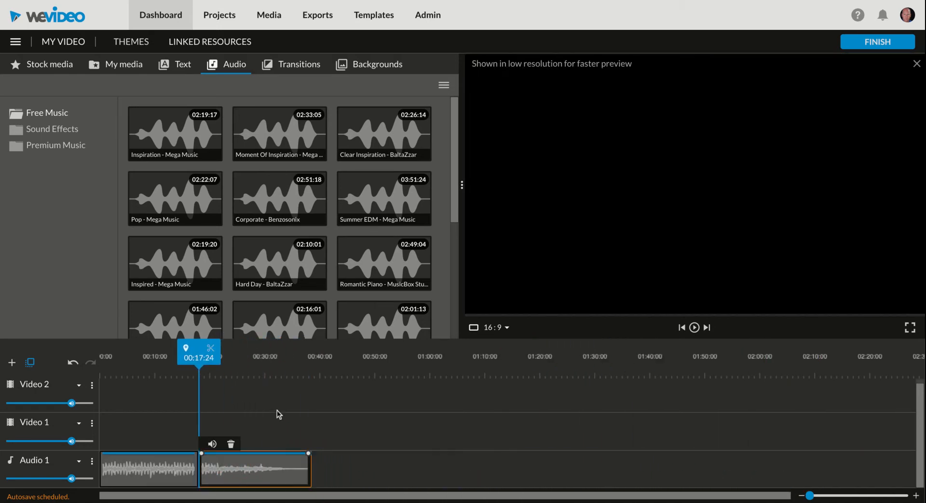
{"action": "left_click_drag", "start_coordinate": [198, 358], "coordinate": [183, 360]}
{"action": "key", "text": "space"}
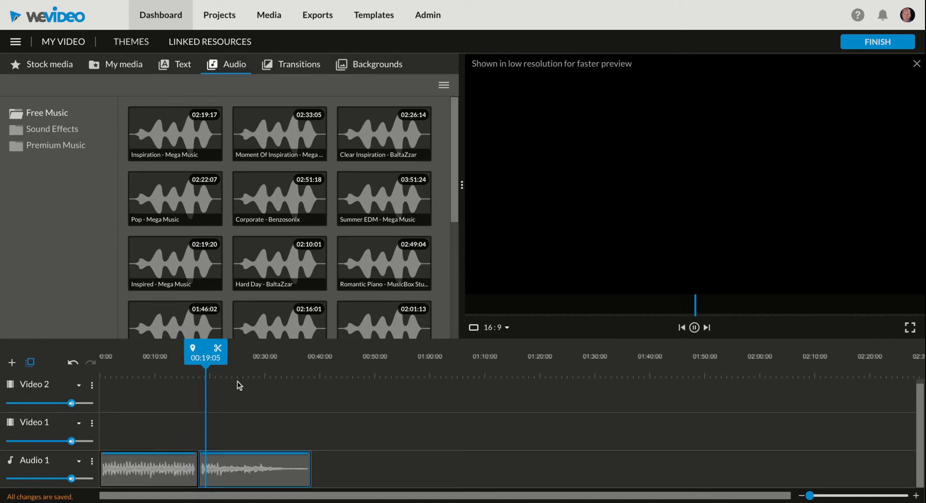
{"action": "key", "text": "space"}
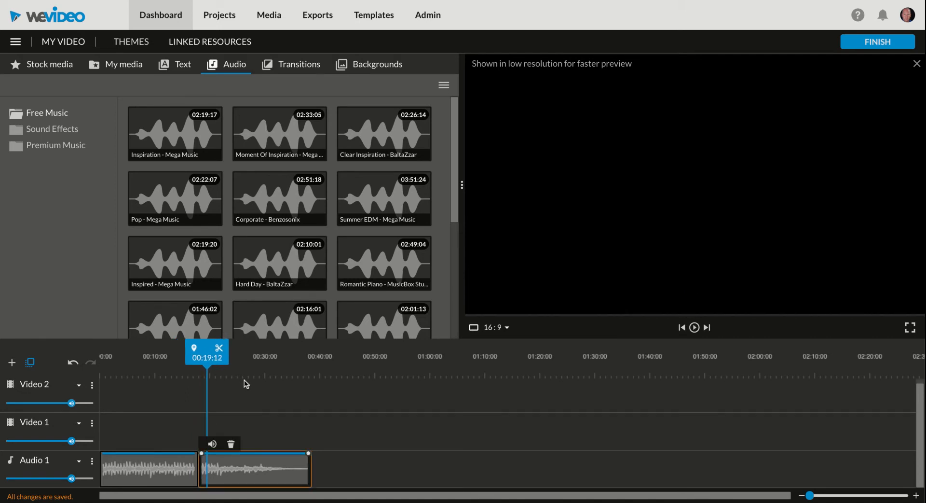
{"action": "left_click", "coordinate": [296, 66]}
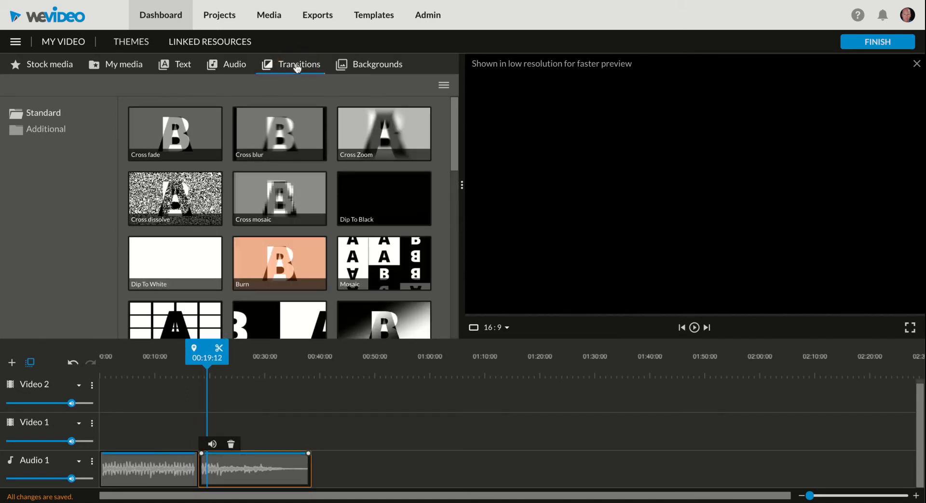
{"action": "scroll", "coordinate": [367, 235], "scroll_direction": "down", "scroll_amount": 10}
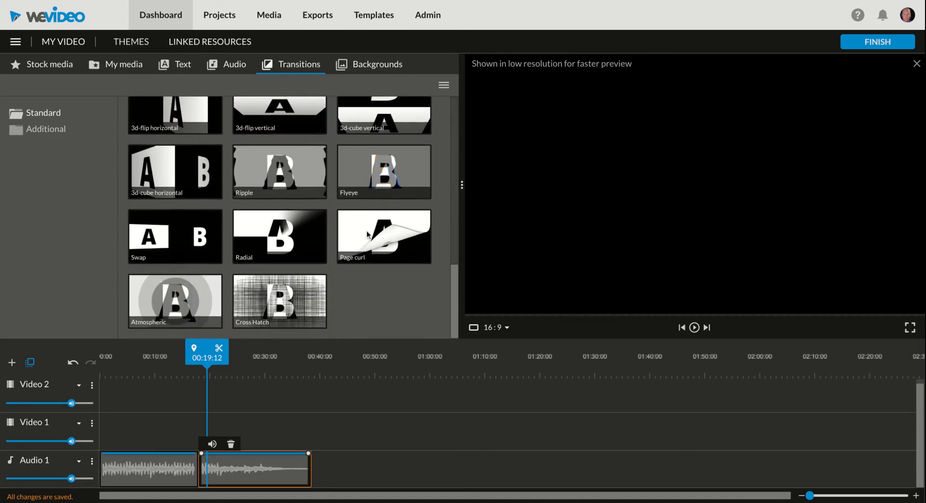
{"action": "scroll", "coordinate": [367, 235], "scroll_direction": "up", "scroll_amount": 10}
{"action": "scroll", "coordinate": [381, 231], "scroll_direction": "down", "scroll_amount": 10}
- Apply a Cross fade transition where the two music clips meet
{"action": "scroll", "coordinate": [381, 232], "scroll_direction": "up", "scroll_amount": 10}
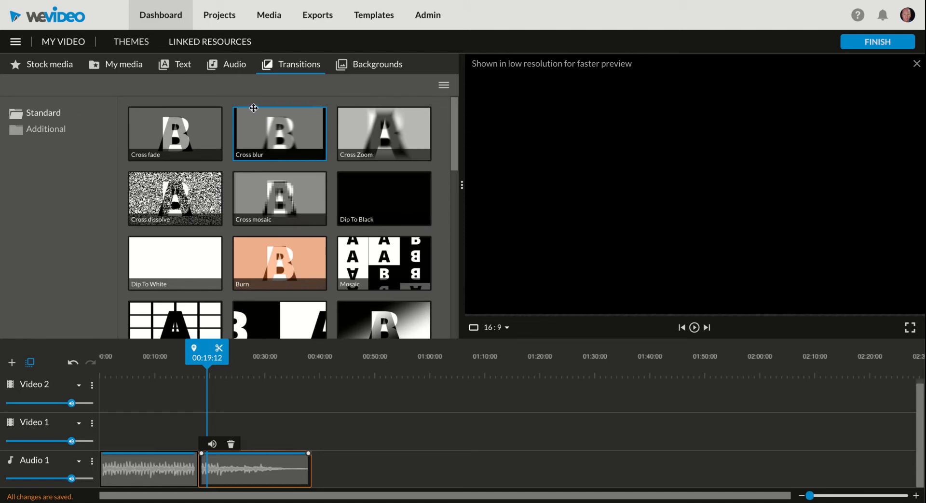
{"action": "left_click", "coordinate": [173, 132]}
{"action": "left_click_drag", "start_coordinate": [173, 132], "coordinate": [198, 471]}
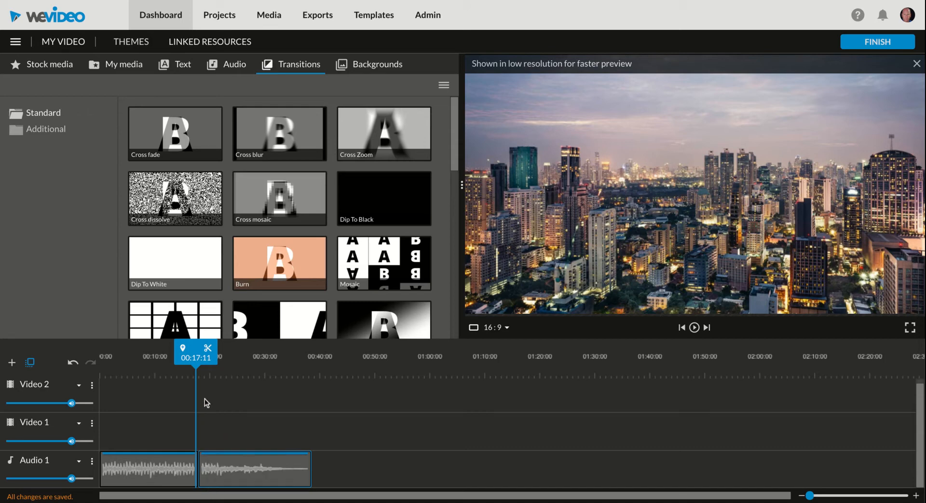
- Delete the song's ending clip, leaving only the opening music clip on Audio 1
{"action": "scroll", "coordinate": [204, 398], "scroll_direction": "right", "scroll_amount": 1}
{"action": "scroll", "coordinate": [205, 398], "scroll_direction": "up", "scroll_amount": 1}
{"action": "scroll", "coordinate": [204, 399], "scroll_direction": "down", "scroll_amount": 1}
{"action": "scroll", "coordinate": [205, 398], "scroll_direction": "left", "scroll_amount": 1}
{"action": "scroll", "coordinate": [205, 399], "scroll_direction": "up", "scroll_amount": 1}
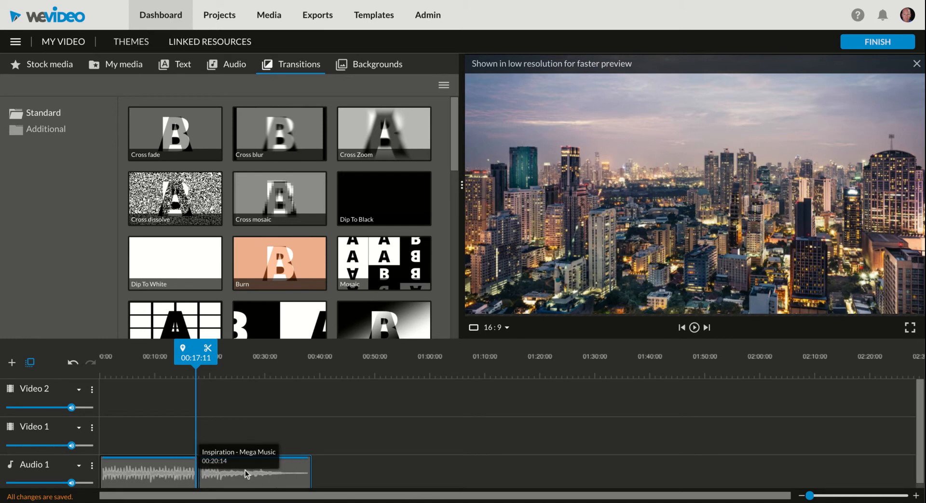
{"action": "left_click_drag", "start_coordinate": [245, 471], "coordinate": [338, 472]}
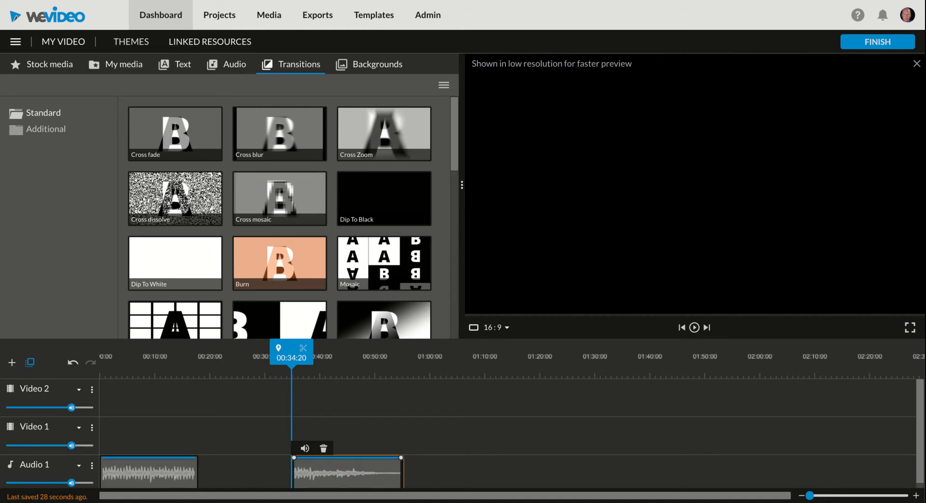
{"action": "key", "text": "Delete"}
{"action": "left_click", "coordinate": [184, 476]}
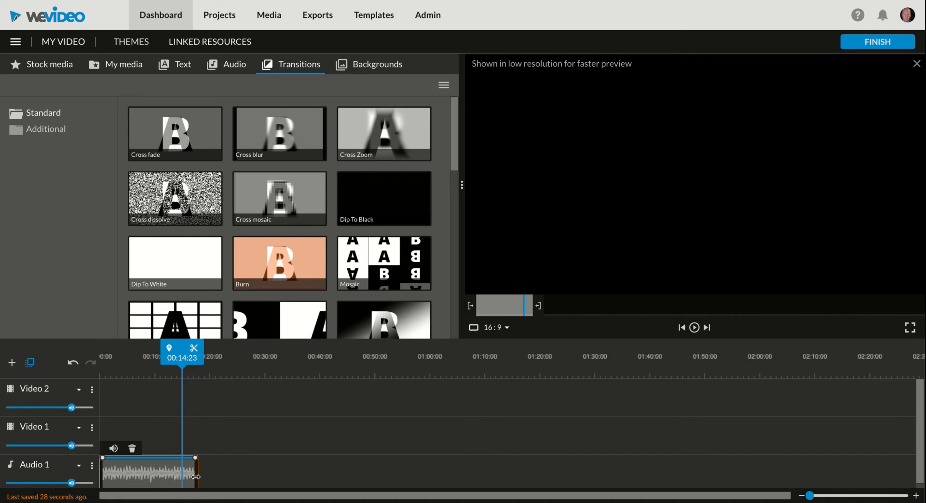
{"action": "left_click", "coordinate": [196, 477]}
- Extend the music clip to about 00:30 and ramp its volume down to 0% at the end
{"action": "left_click_drag", "start_coordinate": [196, 477], "coordinate": [263, 482]}
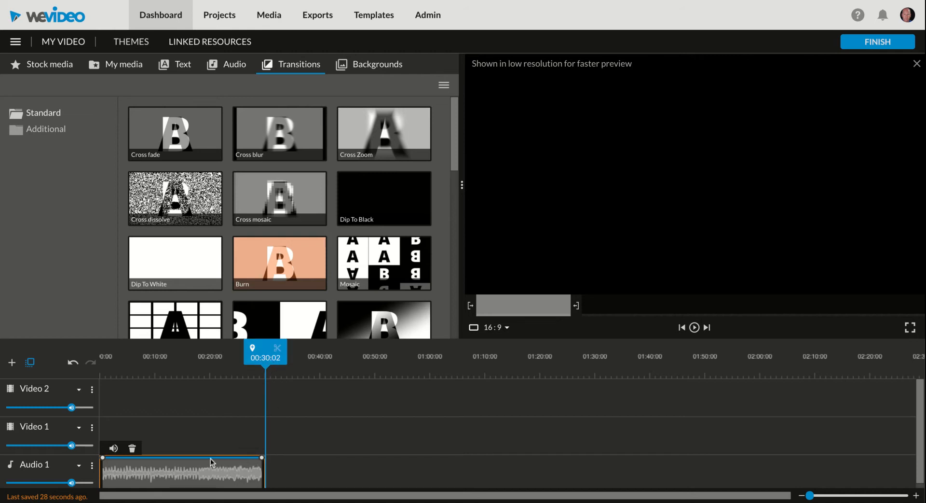
{"action": "left_click", "coordinate": [237, 458]}
{"action": "left_click_drag", "start_coordinate": [262, 456], "coordinate": [265, 497]}
- Move the fade-out keyframe earlier to about 00:21 and preview the fade from 00:22
{"action": "left_click_drag", "start_coordinate": [237, 457], "coordinate": [215, 457]}
{"action": "left_click_drag", "start_coordinate": [266, 378], "coordinate": [222, 373]}
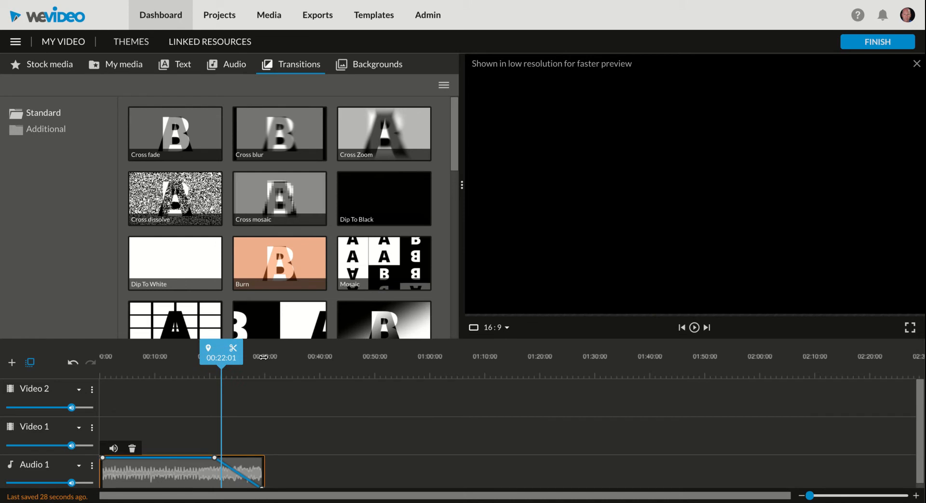
{"action": "key", "text": "space"}
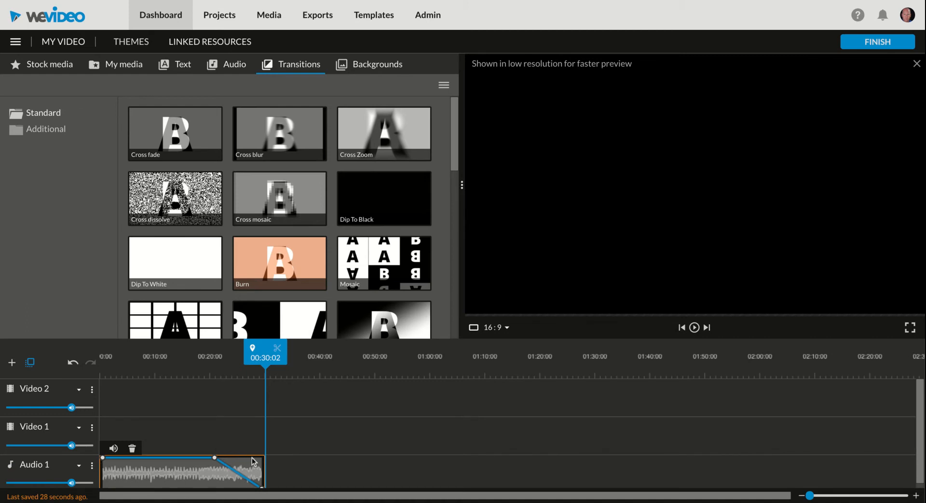
{"action": "left_click_drag", "start_coordinate": [261, 348], "coordinate": [69, 373]}
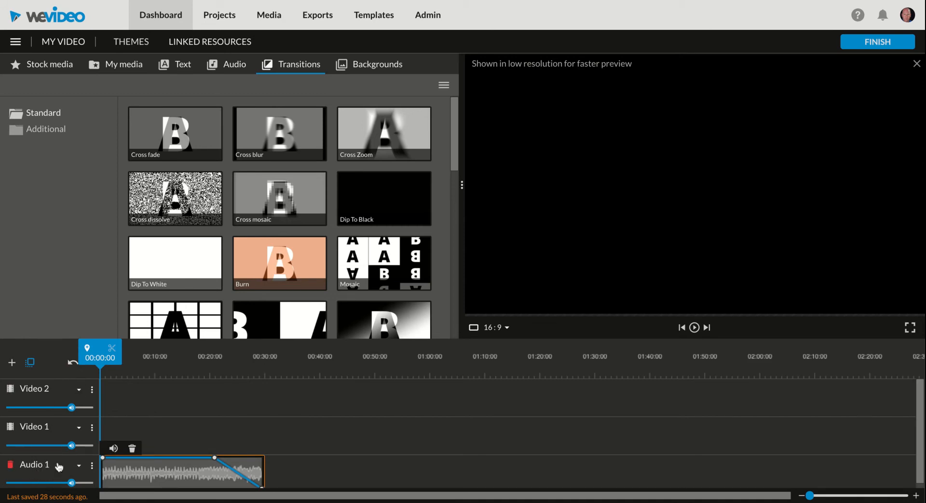
- Add a new audio track named 'Narration' below Audio 1
{"action": "left_click", "coordinate": [12, 363]}
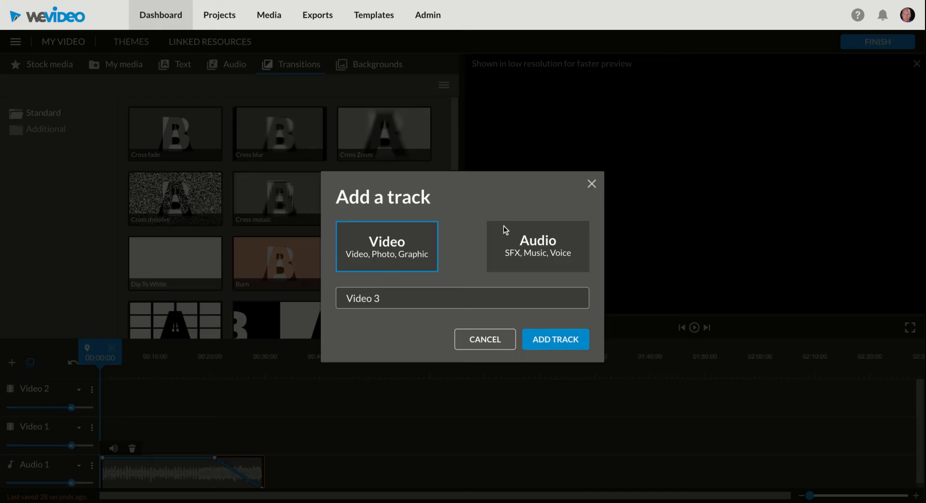
{"action": "left_click", "coordinate": [533, 253]}
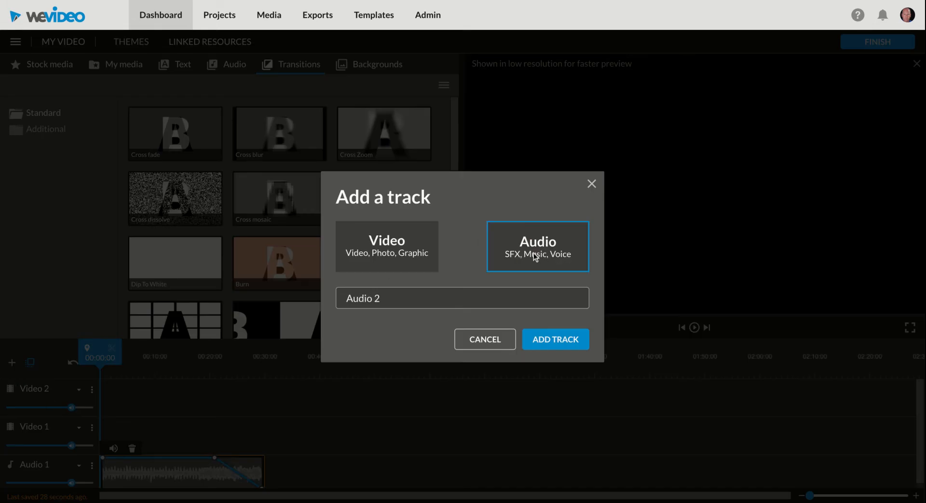
{"action": "triple_click", "coordinate": [404, 302]}
{"action": "type", "text": "Narration"}
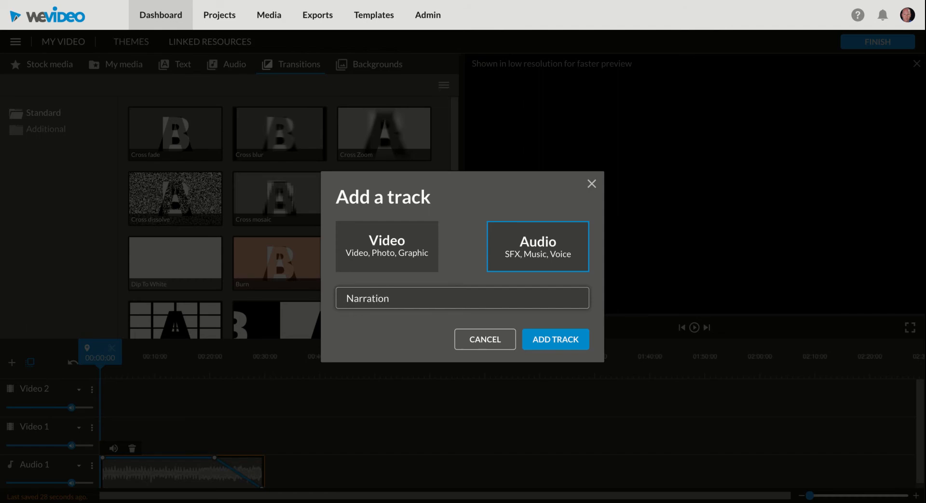
{"action": "key", "text": "Return"}
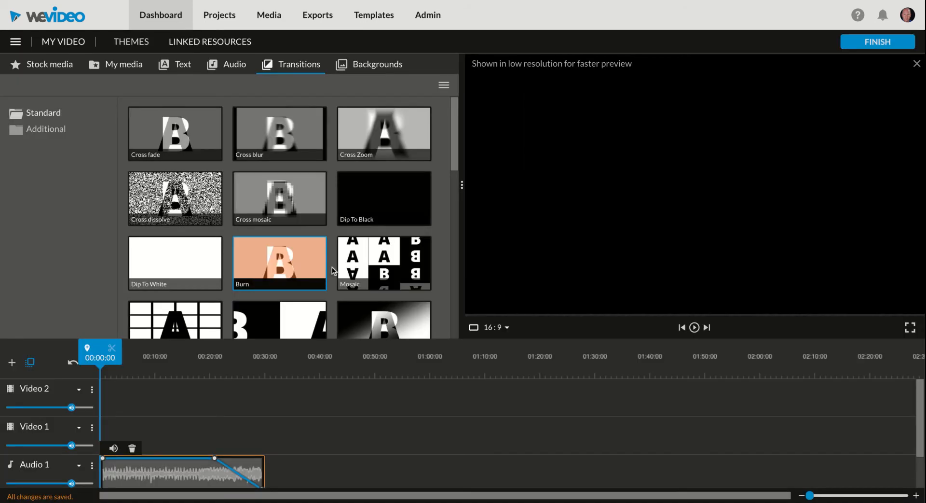
{"action": "scroll", "coordinate": [132, 415], "scroll_direction": "down", "scroll_amount": 2}
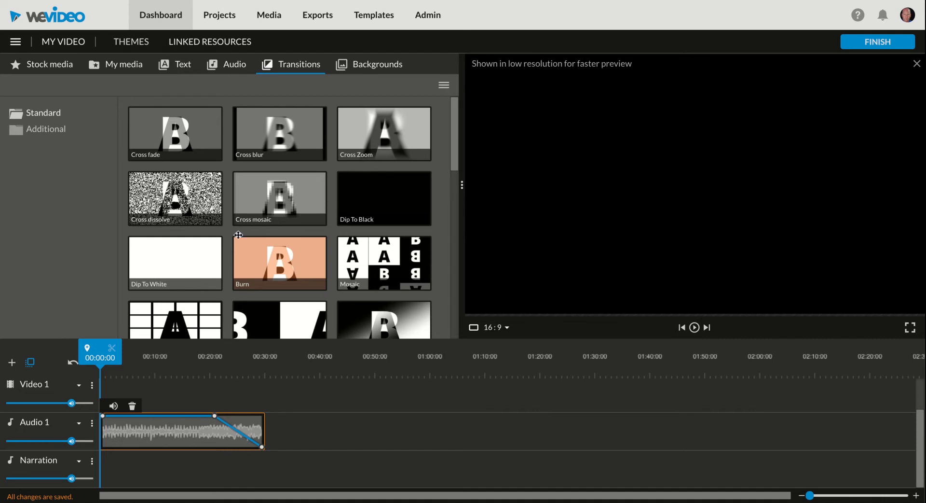
{"action": "left_click", "coordinate": [125, 63]}
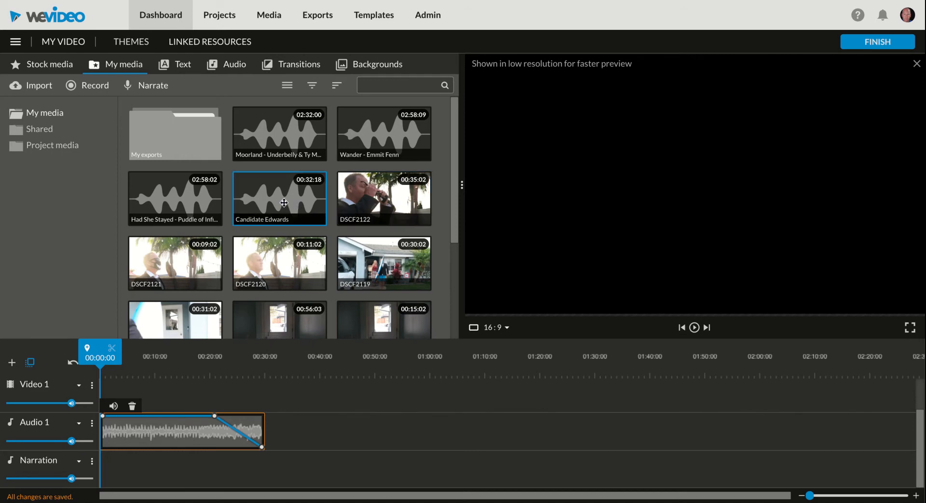
- Place Candidate Edwards on the Narration track, trim it to end near 00:28, and play from the start
{"action": "left_click_drag", "start_coordinate": [284, 203], "coordinate": [131, 470]}
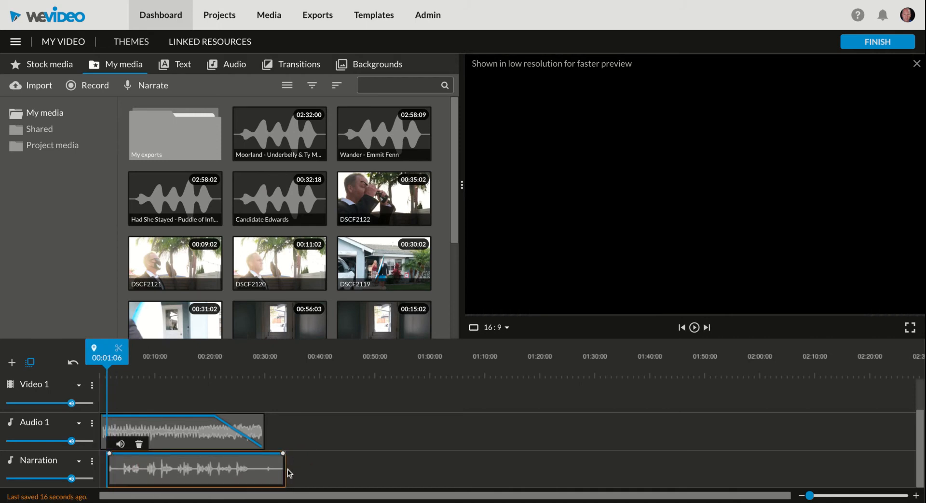
{"action": "left_click_drag", "start_coordinate": [284, 470], "coordinate": [254, 471]}
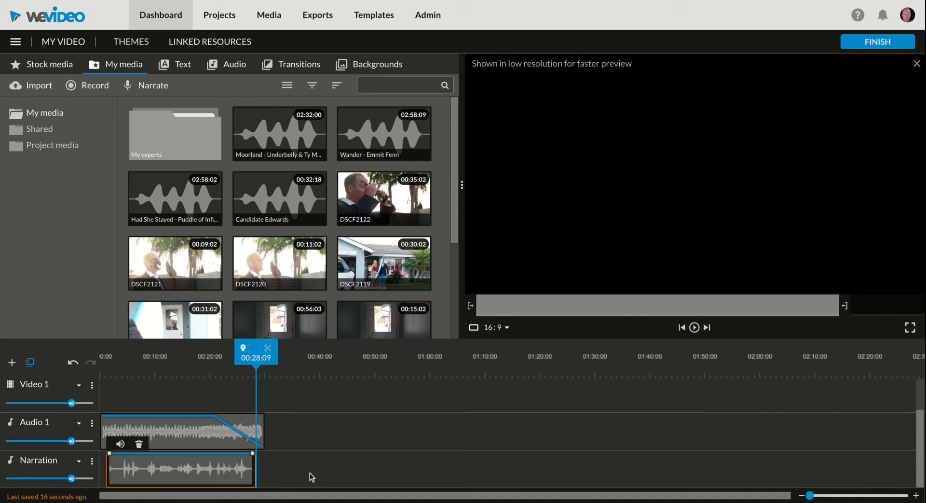
{"action": "left_click_drag", "start_coordinate": [256, 359], "coordinate": [73, 390]}
{"action": "key", "text": "space"}
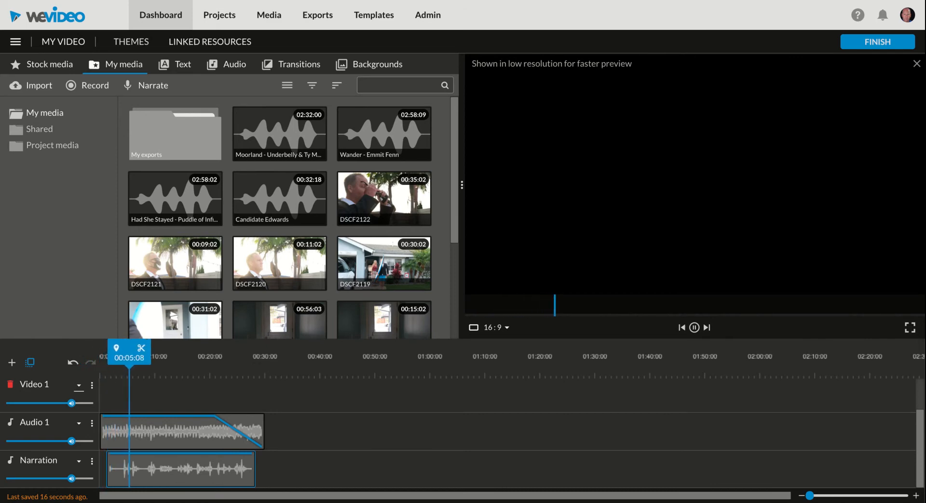
- Lower the music volume to about 59%, boost narration to 200%, and trim the narration clip shorter
{"action": "key", "text": "space"}
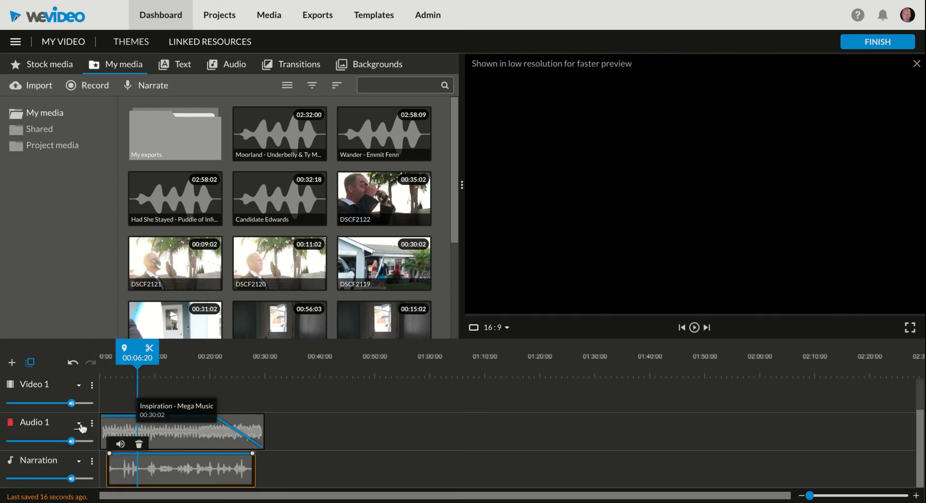
{"action": "left_click", "coordinate": [109, 429]}
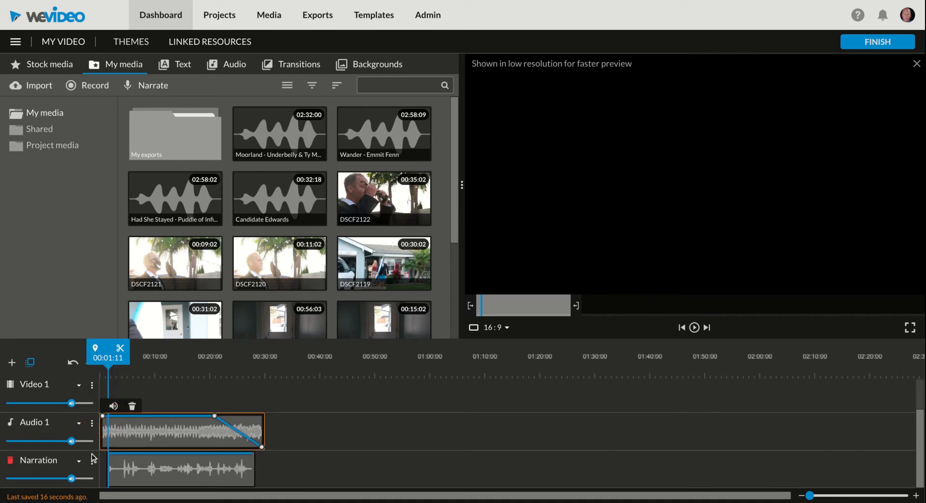
{"action": "left_click_drag", "start_coordinate": [72, 441], "coordinate": [44, 441]}
{"action": "mouse_move", "coordinate": [71, 478]}
{"action": "left_click_drag", "start_coordinate": [70, 478], "coordinate": [85, 478]}
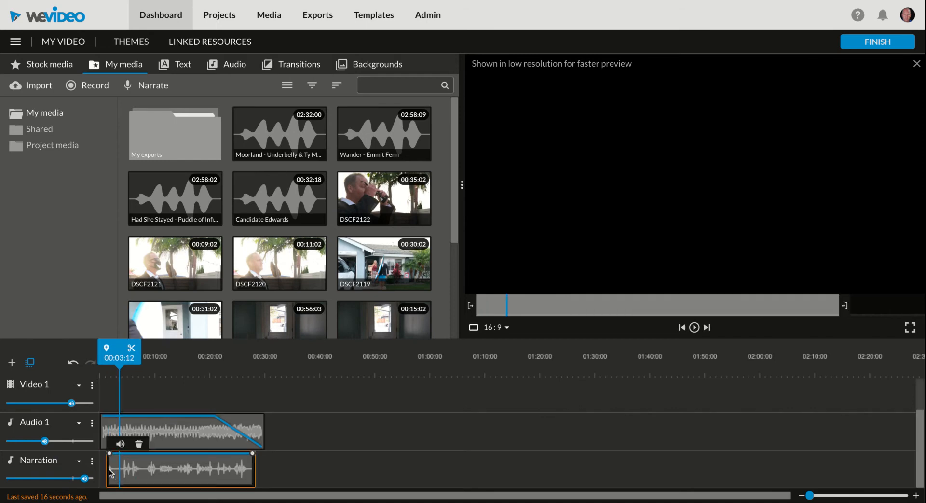
{"action": "left_click_drag", "start_coordinate": [108, 469], "coordinate": [161, 468]}
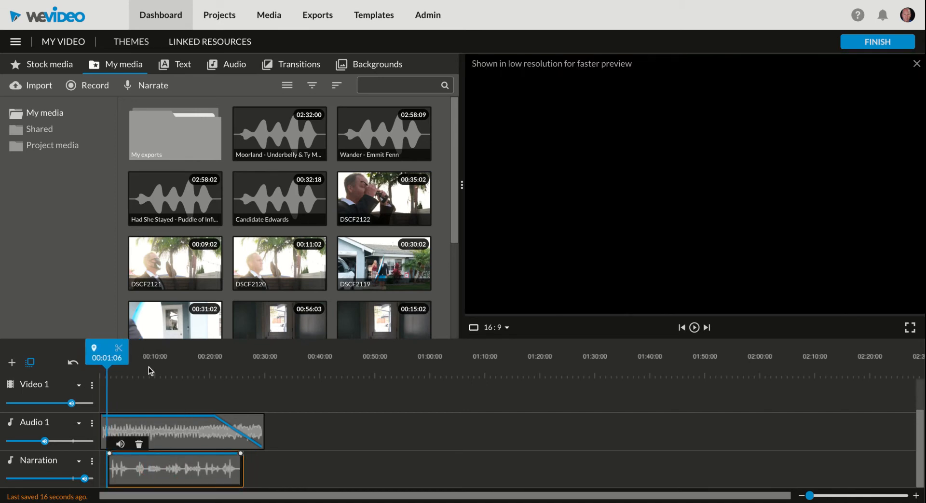
{"action": "left_click_drag", "start_coordinate": [115, 369], "coordinate": [98, 363]}
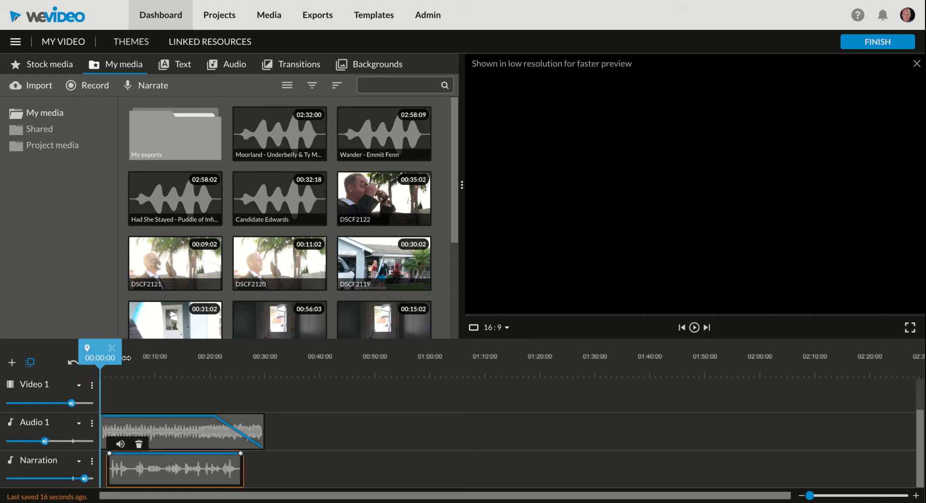
- Rename the Audio 1 track to 'Music'
{"action": "scroll", "coordinate": [44, 435], "scroll_direction": "right", "scroll_amount": 1}
{"action": "left_click", "coordinate": [43, 424]}
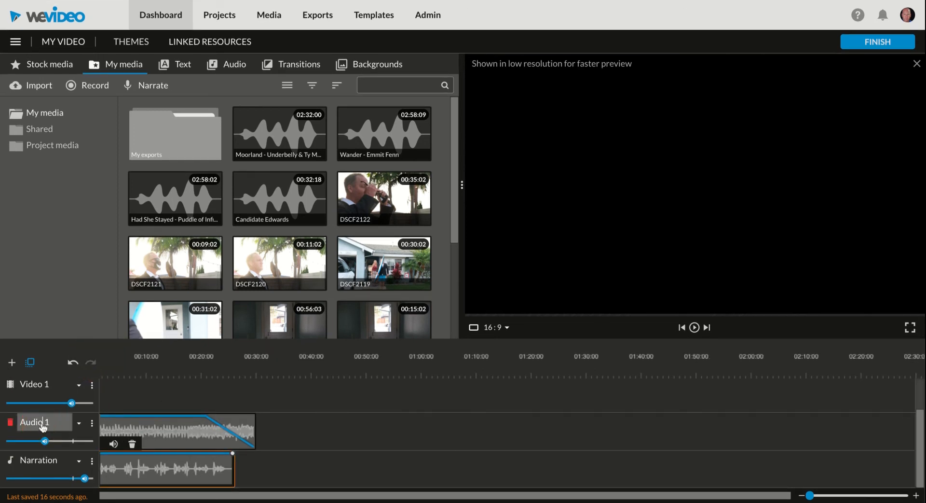
{"action": "key", "text": "ctrl+a"}
{"action": "type", "text": "M"}
{"action": "left_click", "coordinate": [45, 386]}
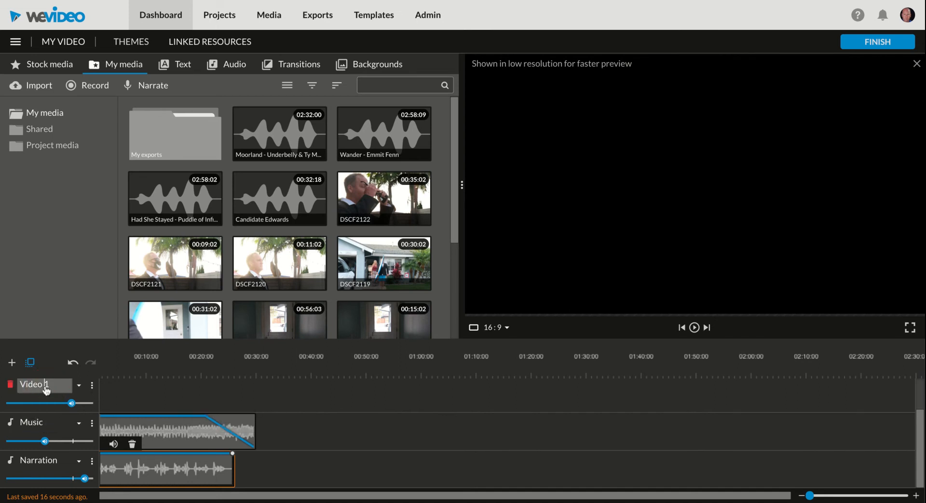
{"action": "scroll", "coordinate": [180, 389], "scroll_direction": "up", "scroll_amount": 2}
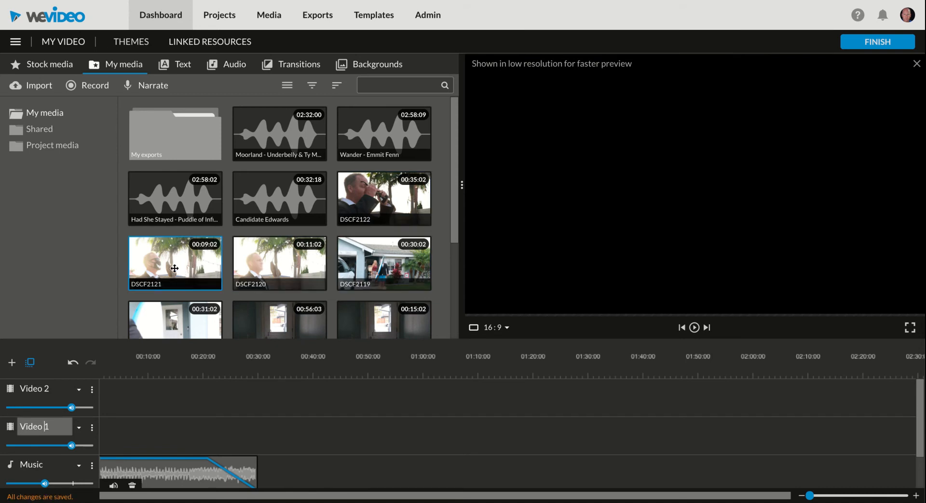
- Place DSCF2121 at 00:00 on Video 1 and expand the track to show its audio waveform
{"action": "left_click_drag", "start_coordinate": [174, 268], "coordinate": [116, 429]}
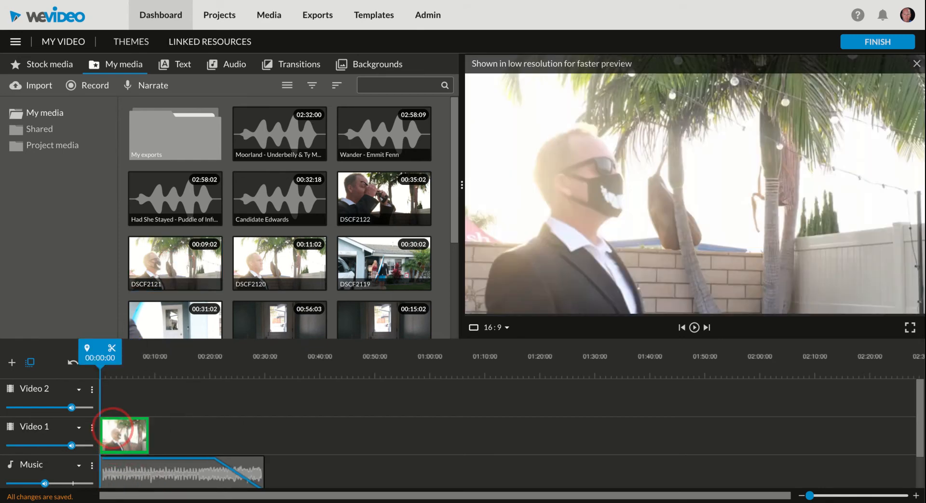
{"action": "left_click", "coordinate": [78, 429]}
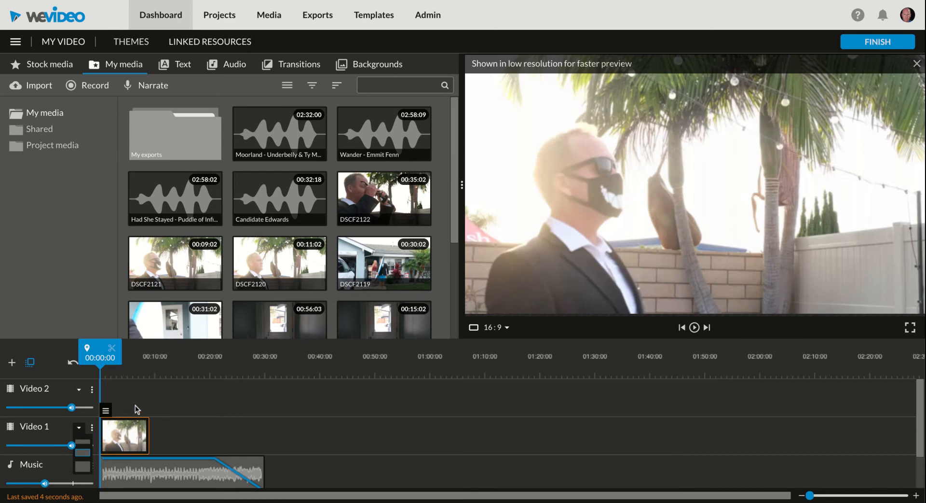
{"action": "left_click", "coordinate": [83, 466]}
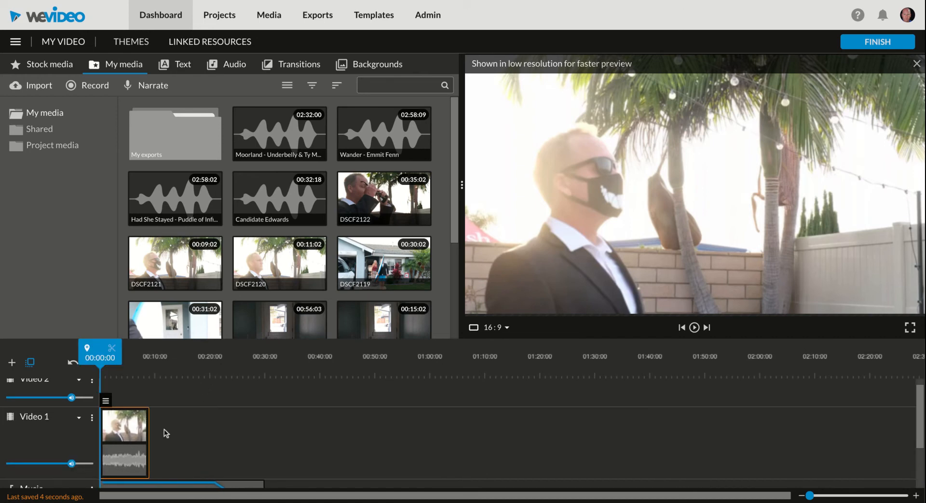
- Turn the DSCF2121 clip's volume down to 0, then play the project from the start
{"action": "mouse_move", "coordinate": [72, 462]}
{"action": "left_click_drag", "start_coordinate": [72, 462], "coordinate": [75, 482]}
{"action": "mouse_move", "coordinate": [109, 406]}
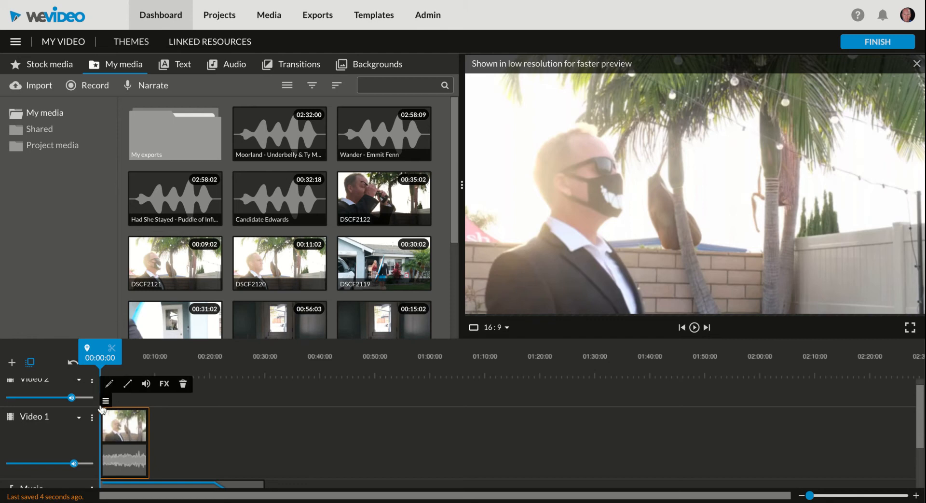
{"action": "left_click", "coordinate": [146, 384]}
{"action": "left_click_drag", "start_coordinate": [226, 351], "coordinate": [104, 351]}
{"action": "mouse_move", "coordinate": [106, 404]}
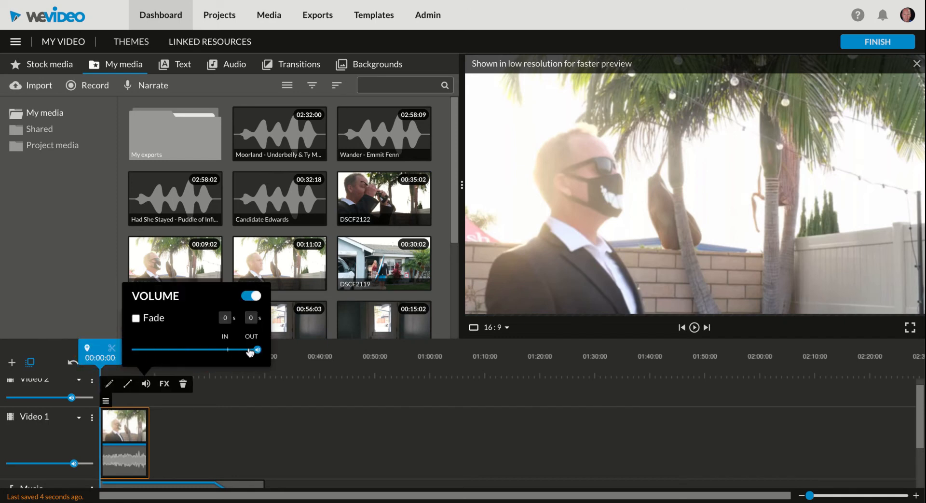
{"action": "left_click_drag", "start_coordinate": [250, 352], "coordinate": [132, 350]}
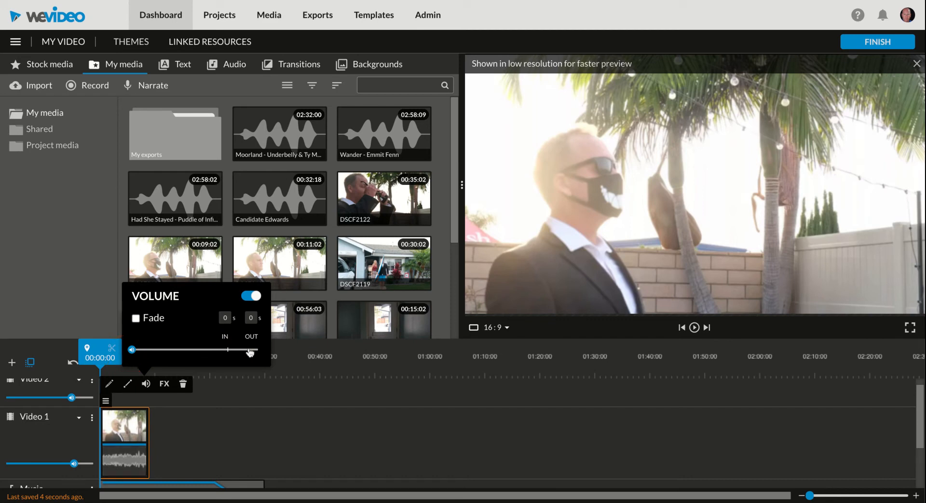
{"action": "left_click", "coordinate": [170, 429]}
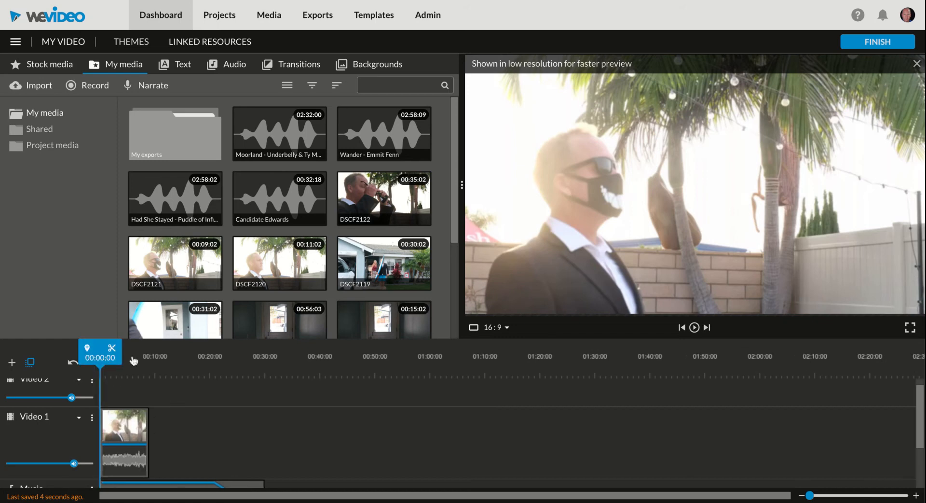
{"action": "key", "text": "space"}
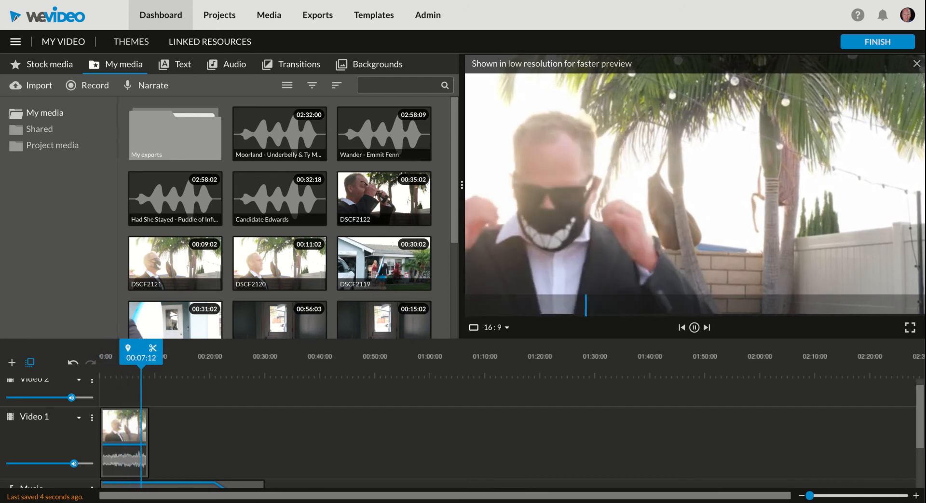
- Stop playback and delete the DSCF2121 clip from Video 1
{"action": "key", "text": "space"}
{"action": "left_click", "coordinate": [127, 428]}
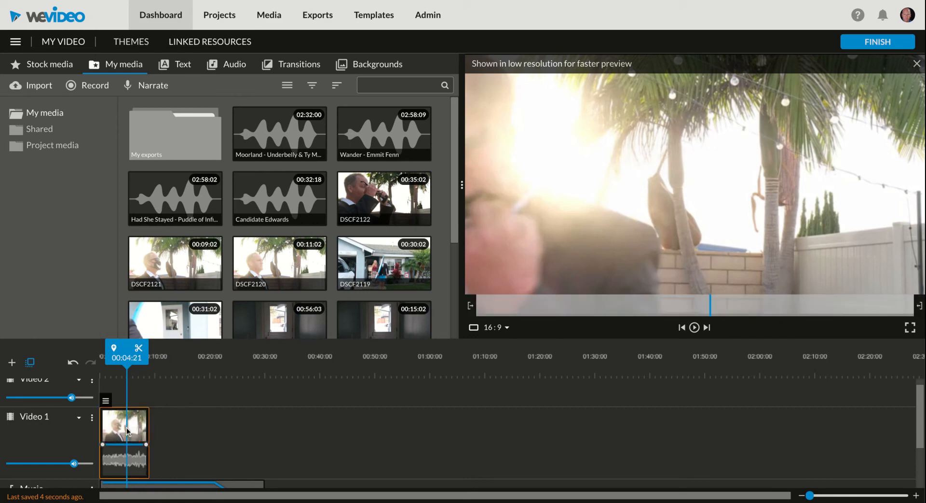
{"action": "key", "text": "Delete"}
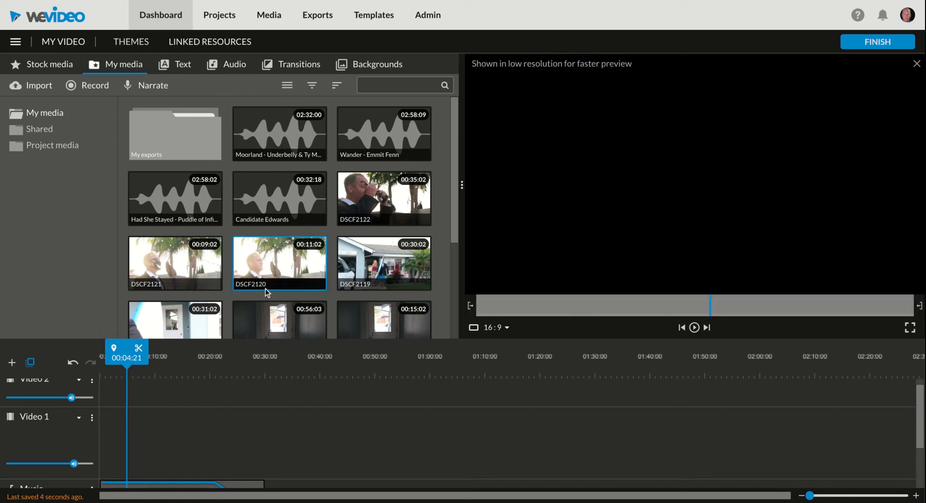
- Preview DSCF2122 and place it at the start of Video 1
{"action": "left_click", "coordinate": [360, 206]}
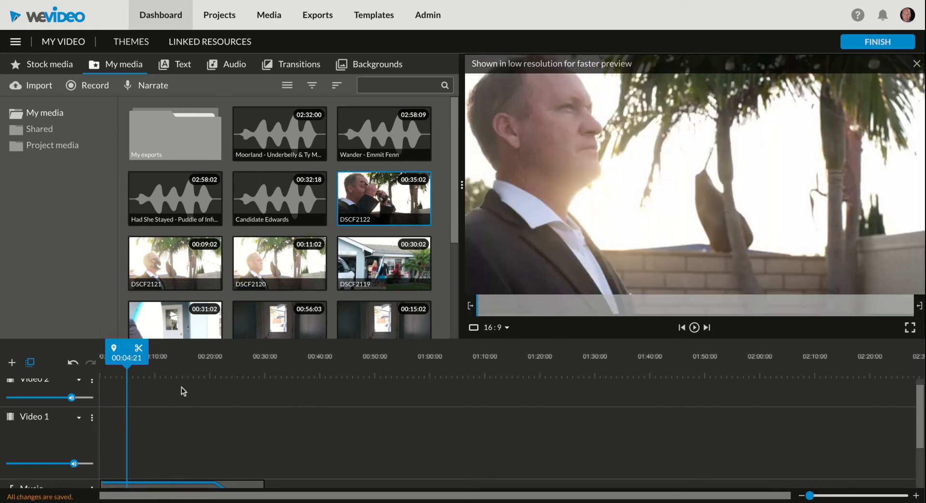
{"action": "left_click", "coordinate": [490, 306]}
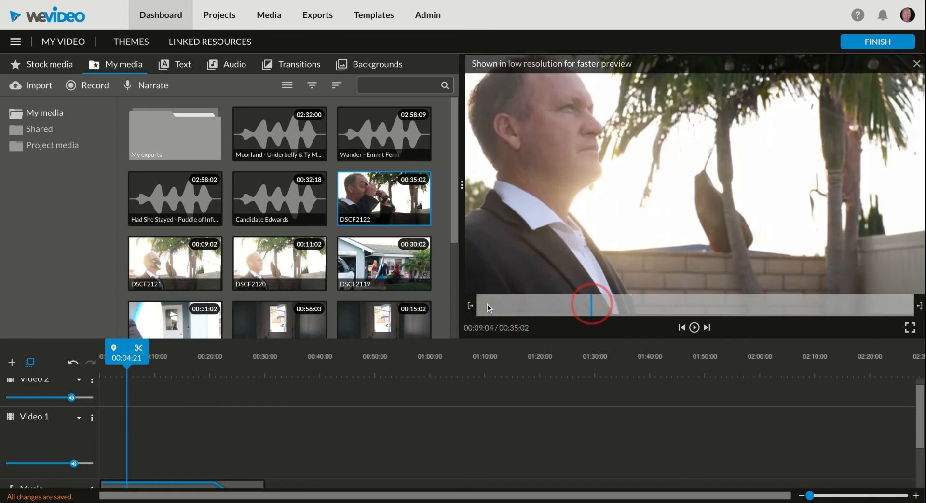
{"action": "left_click_drag", "start_coordinate": [919, 318], "coordinate": [1, 280]}
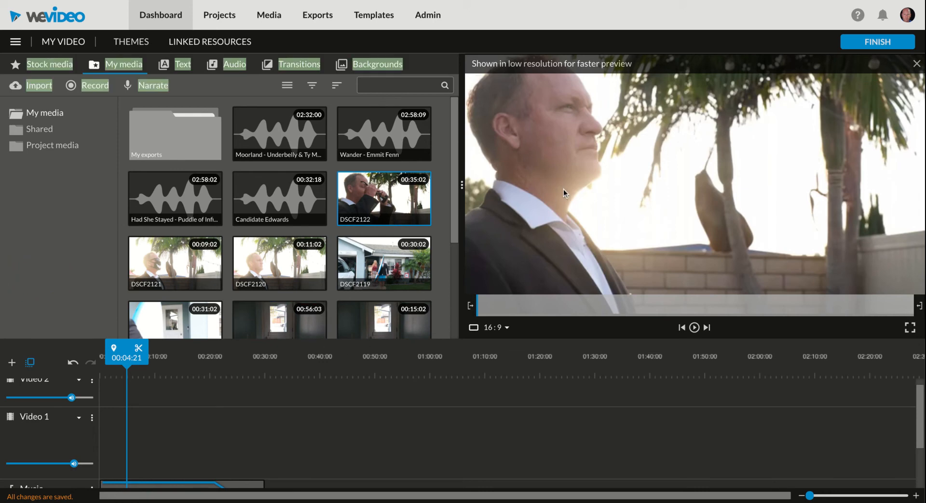
{"action": "left_click_drag", "start_coordinate": [389, 202], "coordinate": [101, 436]}
{"action": "left_click", "coordinate": [147, 401]}
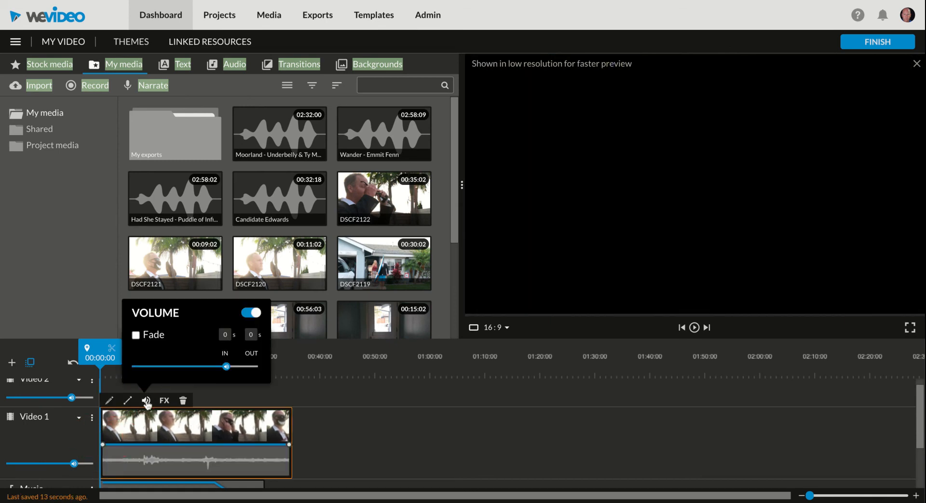
- Mute DSCF2122, split it at about 00:09:23, and delete the right-hand piece
{"action": "left_click_drag", "start_coordinate": [158, 367], "coordinate": [104, 366]}
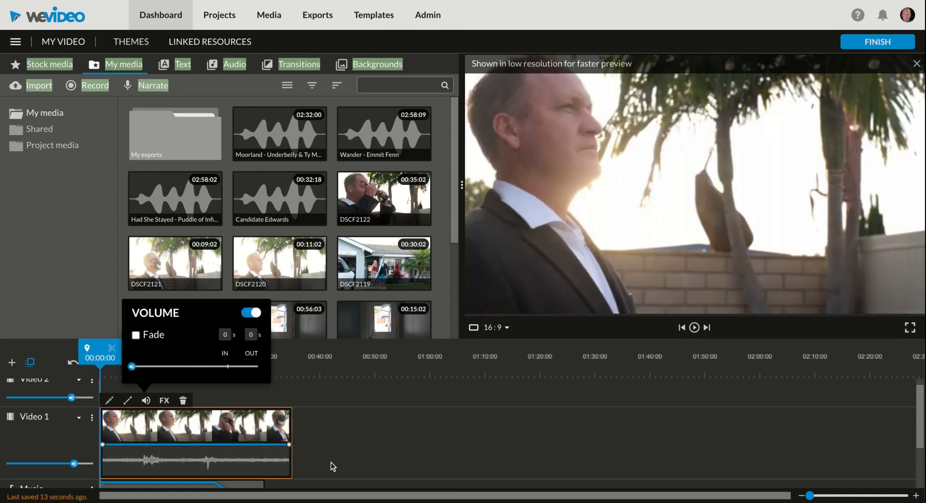
{"action": "left_click", "coordinate": [333, 463]}
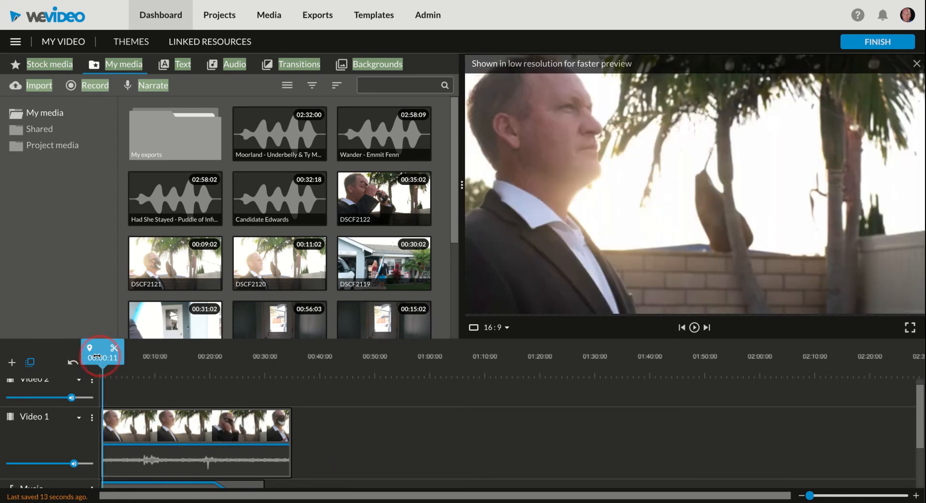
{"action": "mouse_move", "coordinate": [110, 354]}
{"action": "left_mouse_down"}
{"action": "mouse_move", "coordinate": [161, 357]}
{"action": "mouse_move", "coordinate": [125, 358]}
{"action": "left_mouse_up"}
{"action": "left_click", "coordinate": [137, 348]}
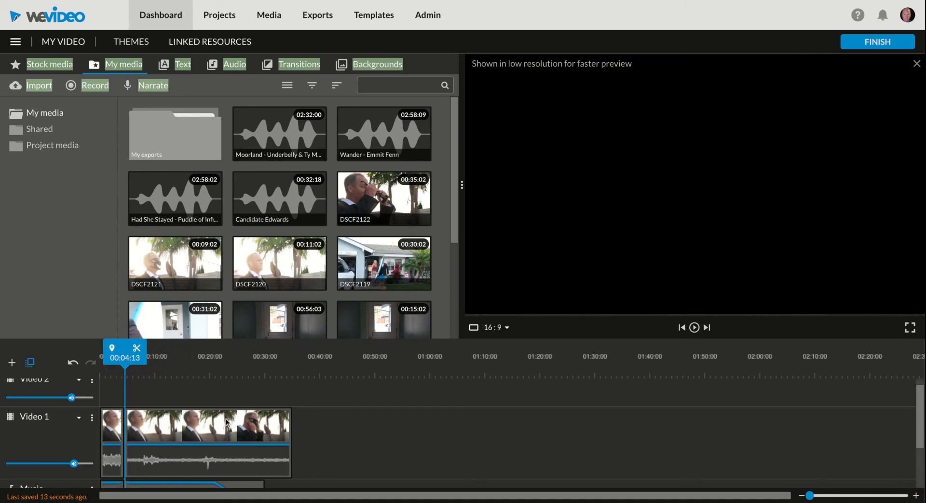
{"action": "left_click", "coordinate": [194, 443]}
{"action": "key", "text": "Delete"}
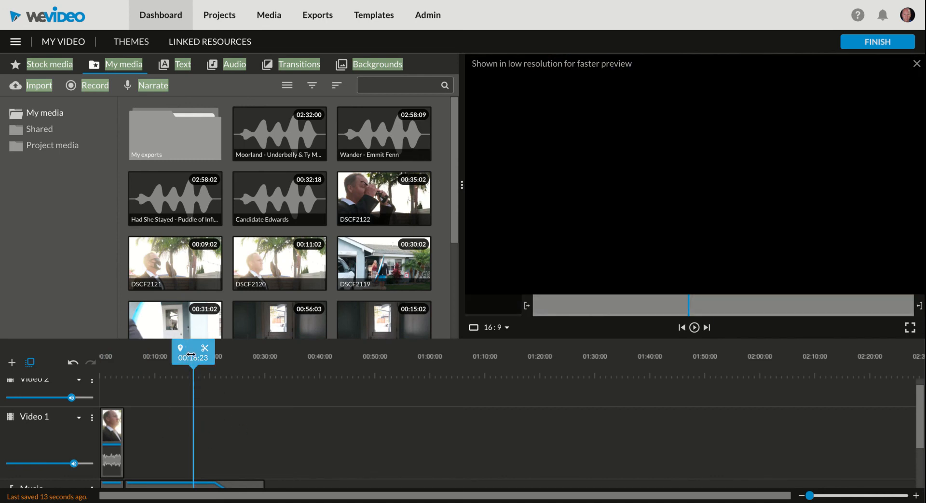
- Return the playhead to the project start and load DSCF2113 in the preview
{"action": "left_click_drag", "start_coordinate": [192, 357], "coordinate": [1, 360]}
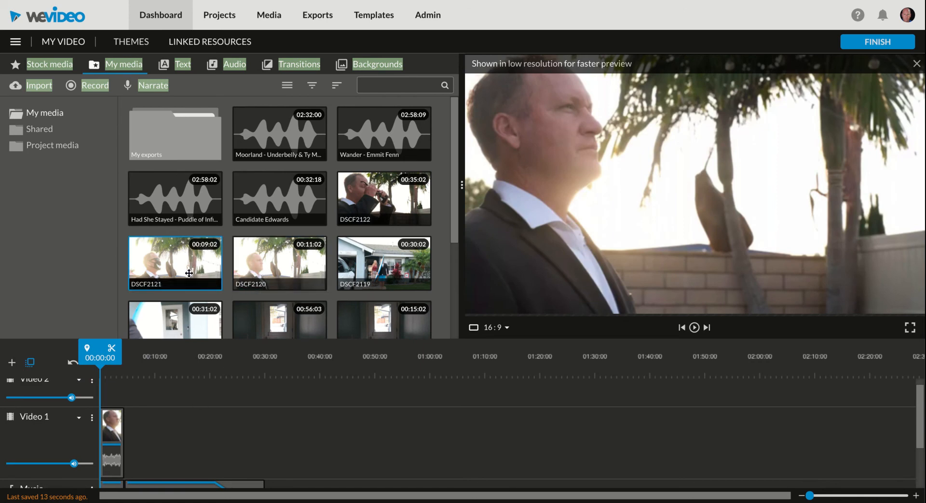
{"action": "scroll", "coordinate": [264, 269], "scroll_direction": "down", "scroll_amount": 3}
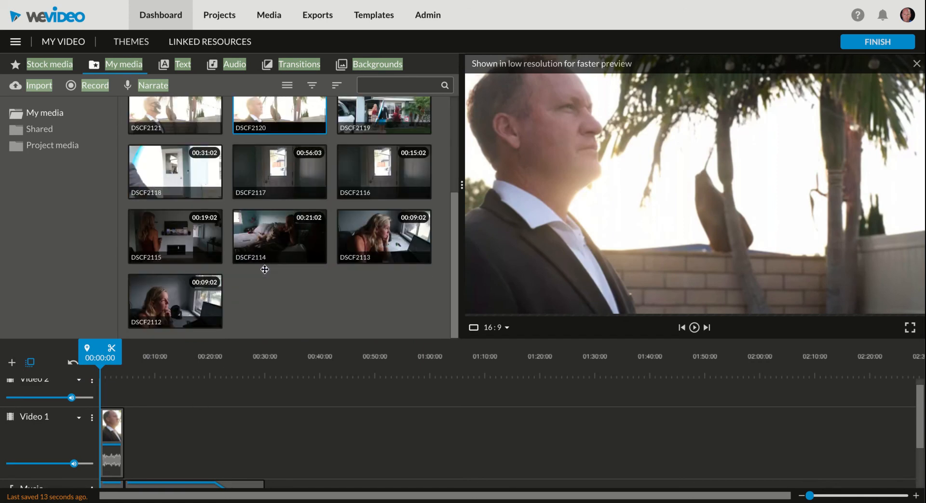
{"action": "left_click", "coordinate": [381, 236]}
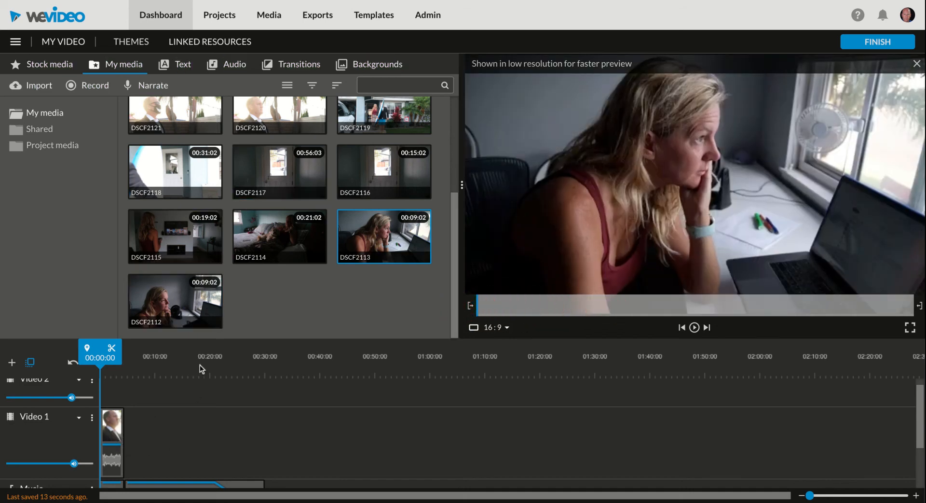
- Add the Badda Boom title template at the start of Video 2
{"action": "left_click", "coordinate": [178, 67]}
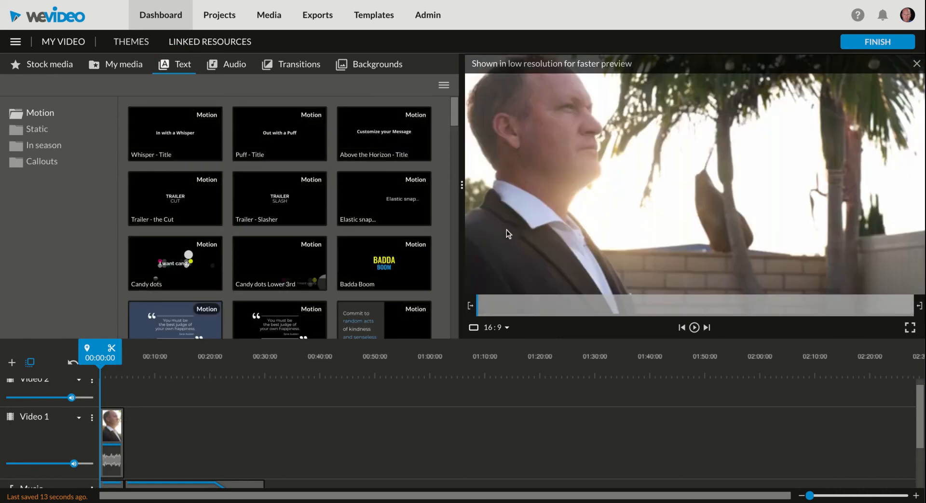
{"action": "left_click", "coordinate": [369, 261]}
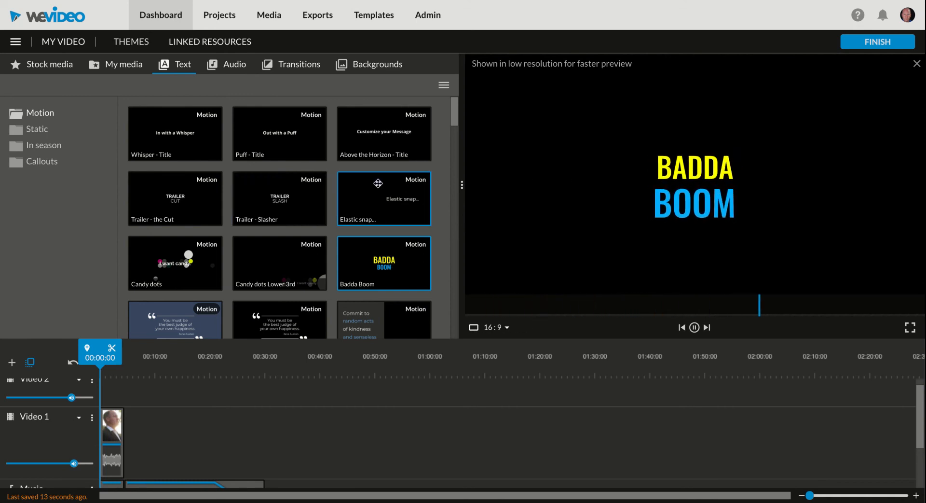
{"action": "double_click", "coordinate": [389, 260]}
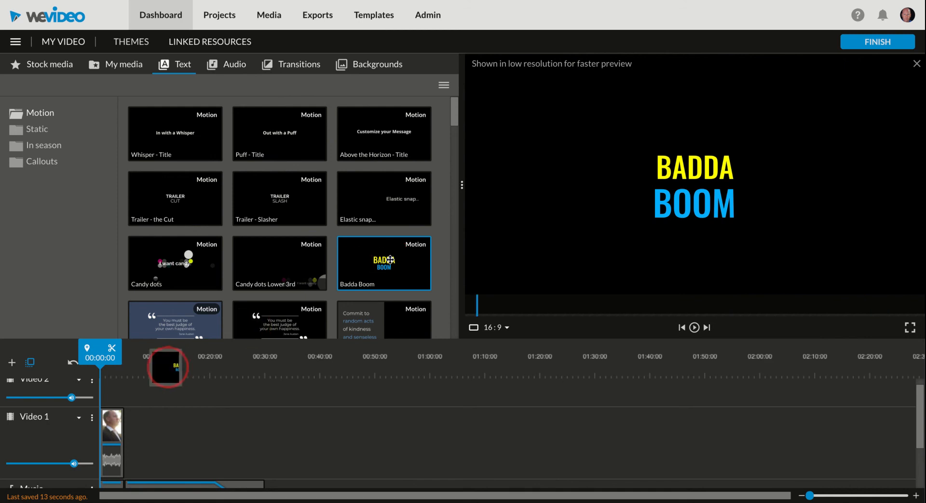
{"action": "left_click_drag", "start_coordinate": [136, 376], "coordinate": [116, 397]}
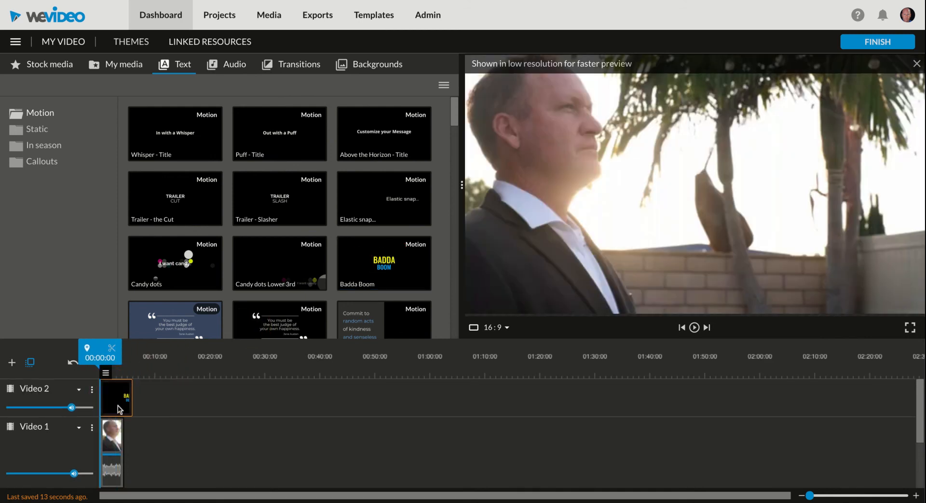
- Replace the title lines with the candidate's name and 'President', then save
{"action": "double_click", "coordinate": [119, 399]}
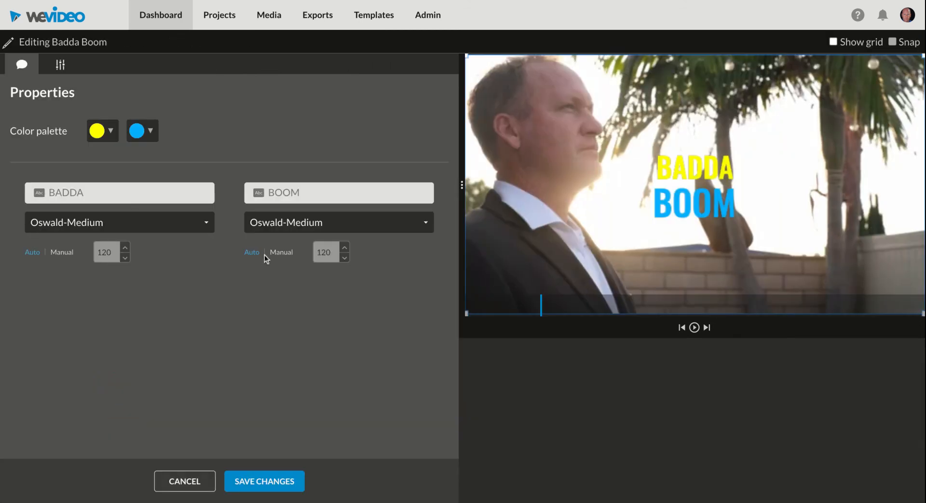
{"action": "left_click", "coordinate": [102, 194]}
{"action": "type", "text": "Mr. Ed"}
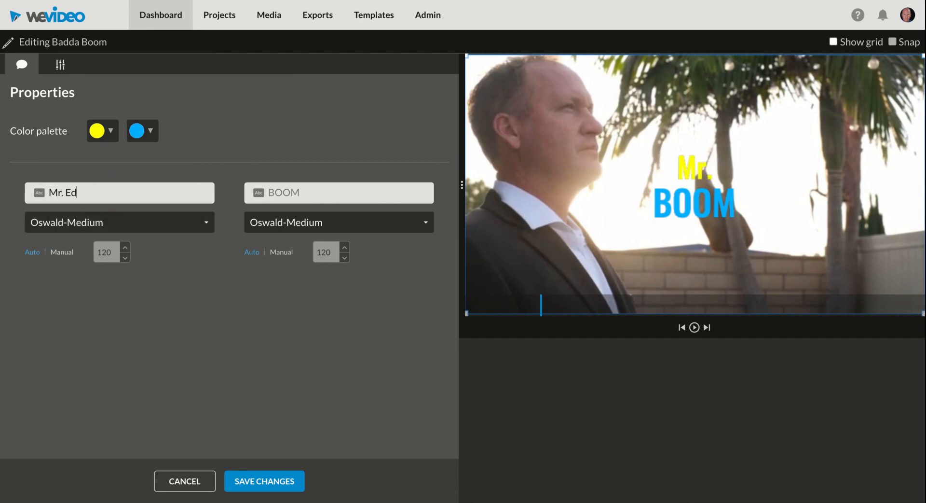
{"action": "type", "text": "wards"}
{"action": "left_click", "coordinate": [313, 191]}
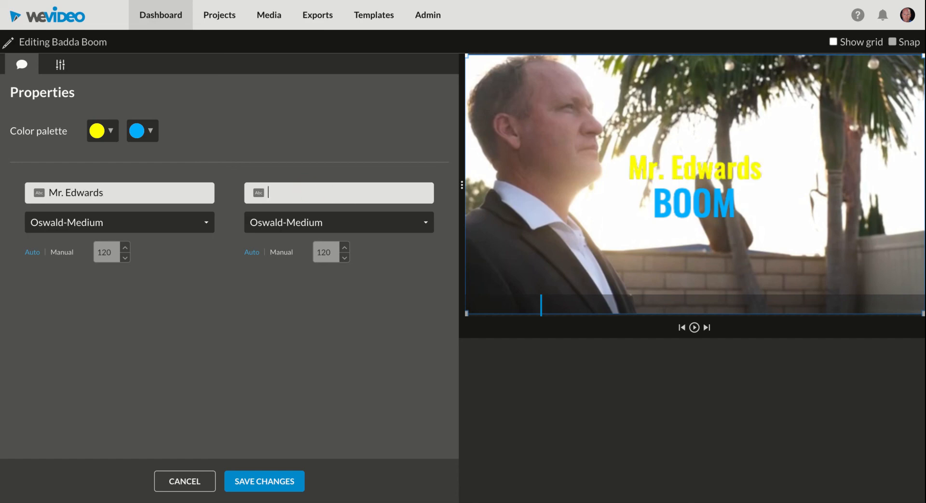
{"action": "type", "text": "President"}
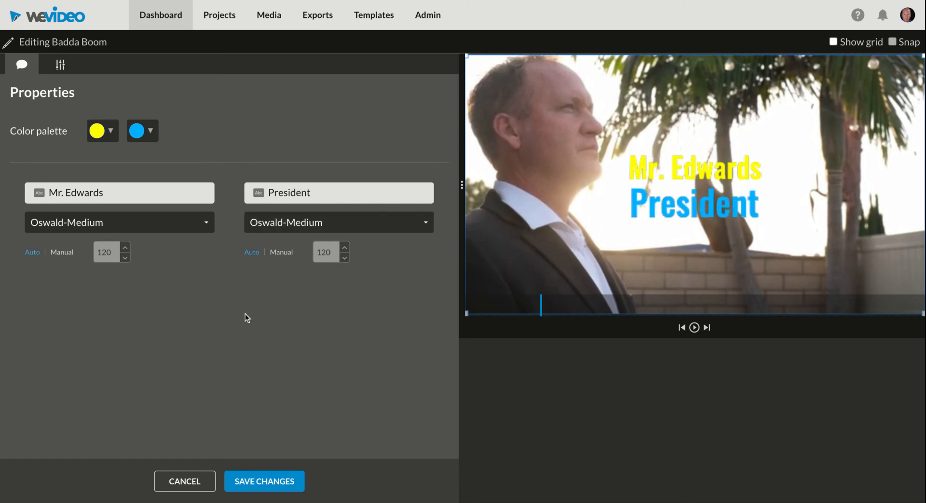
{"action": "left_click", "coordinate": [264, 477]}
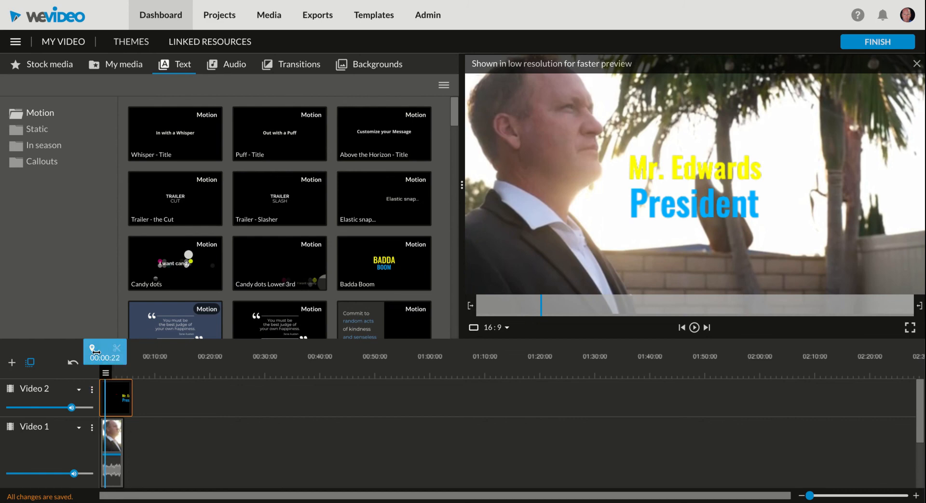
- Scrub and play the timeline to review the title over the footage, then reopen its editor
{"action": "mouse_move", "coordinate": [97, 360]}
{"action": "left_mouse_down"}
{"action": "mouse_move", "coordinate": [77, 361]}
{"action": "mouse_move", "coordinate": [149, 360]}
{"action": "mouse_move", "coordinate": [83, 362]}
{"action": "left_mouse_up"}
{"action": "key", "text": "space"}
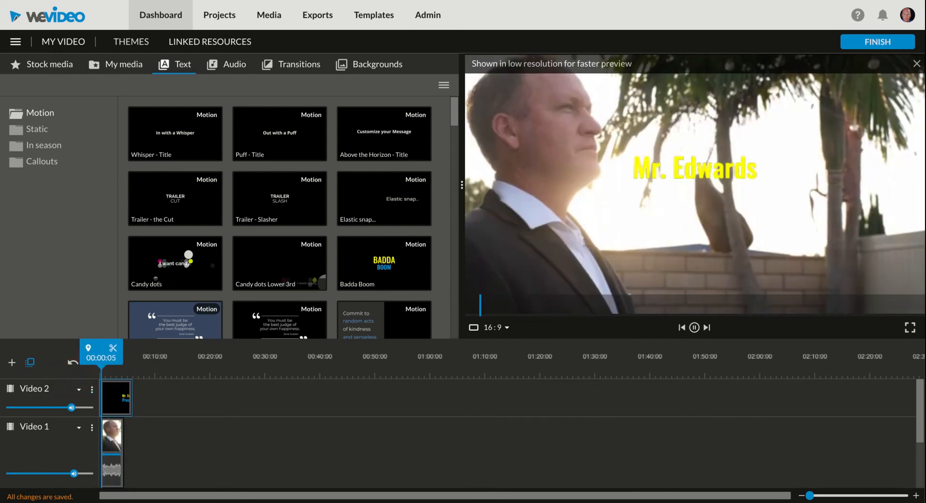
{"action": "key", "text": "space"}
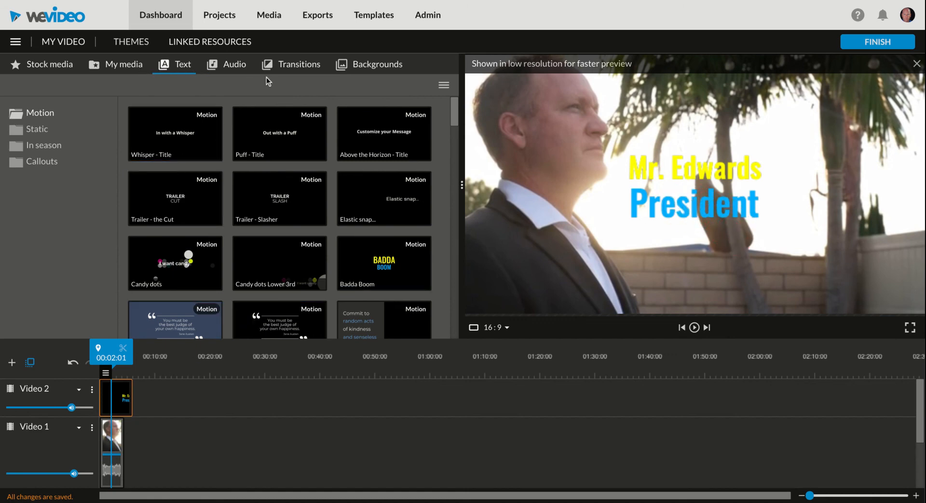
{"action": "double_click", "coordinate": [119, 398]}
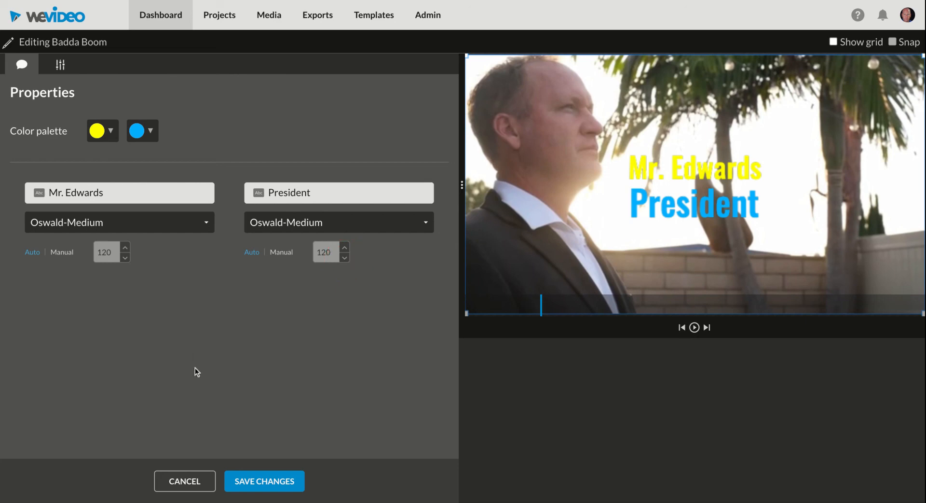
- Move the title to the lower-right corner of the frame, save it, and play to check
{"action": "left_click", "coordinate": [61, 67]}
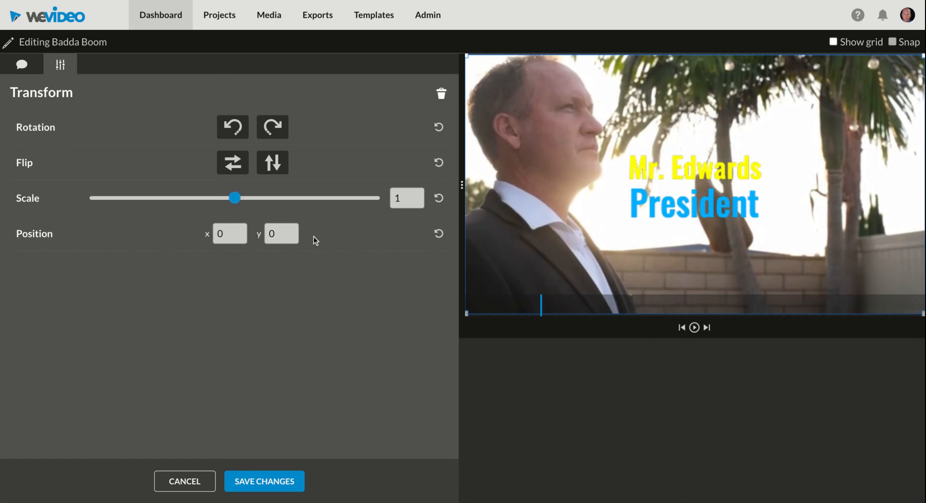
{"action": "left_click", "coordinate": [285, 235]}
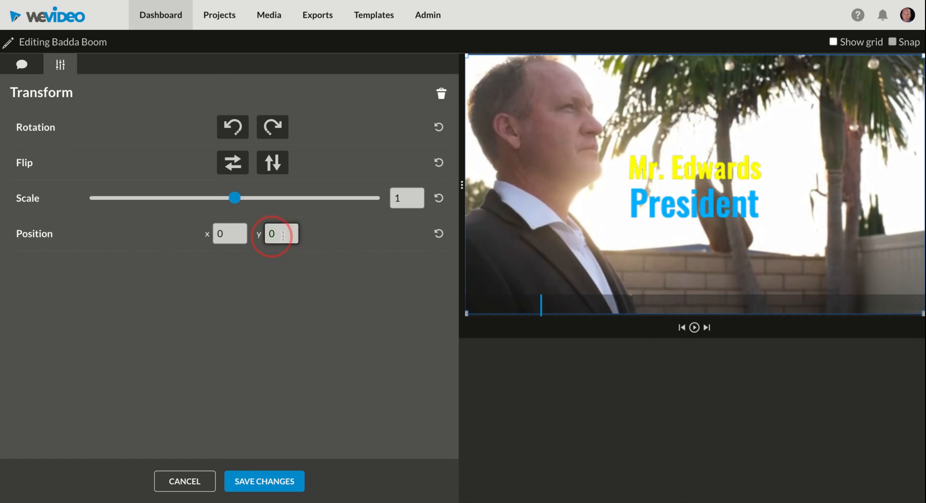
{"action": "left_click_drag", "start_coordinate": [677, 192], "coordinate": [782, 274]}
{"action": "left_click", "coordinate": [257, 485]}
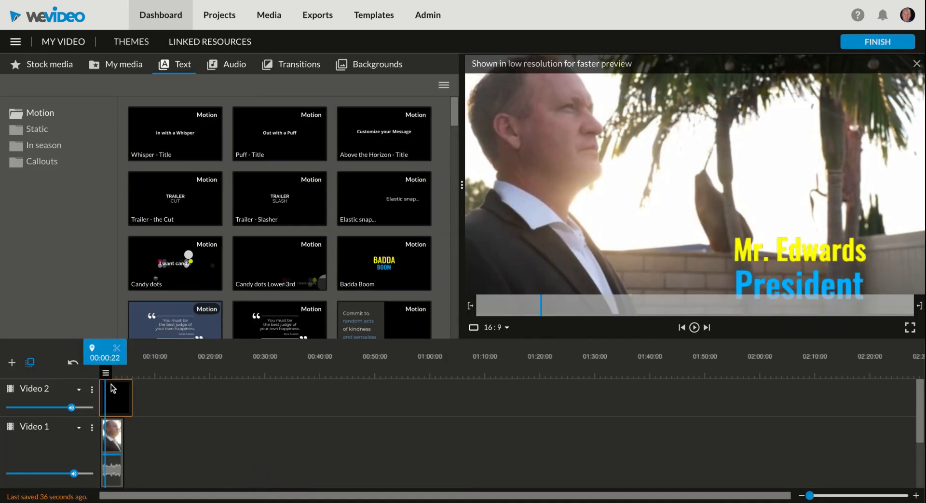
{"action": "left_click", "coordinate": [76, 360]}
{"action": "key", "text": "space"}
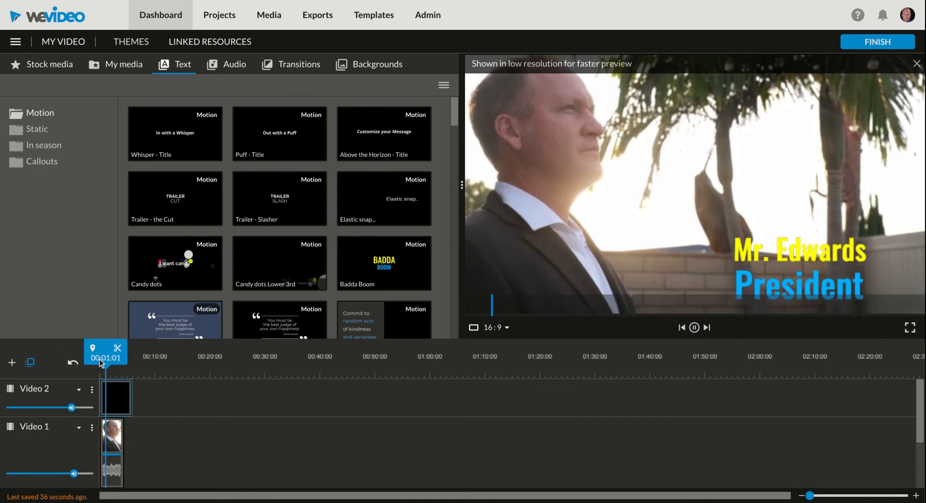
{"action": "left_click", "coordinate": [117, 398]}
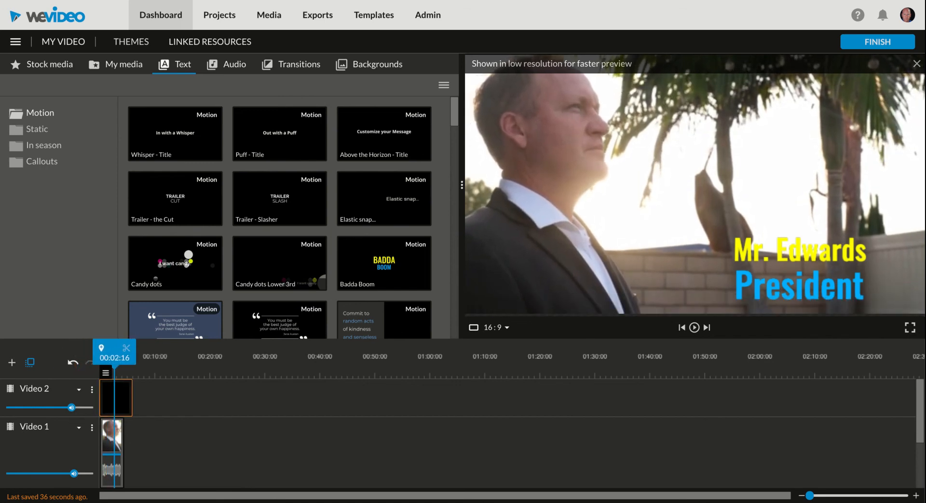